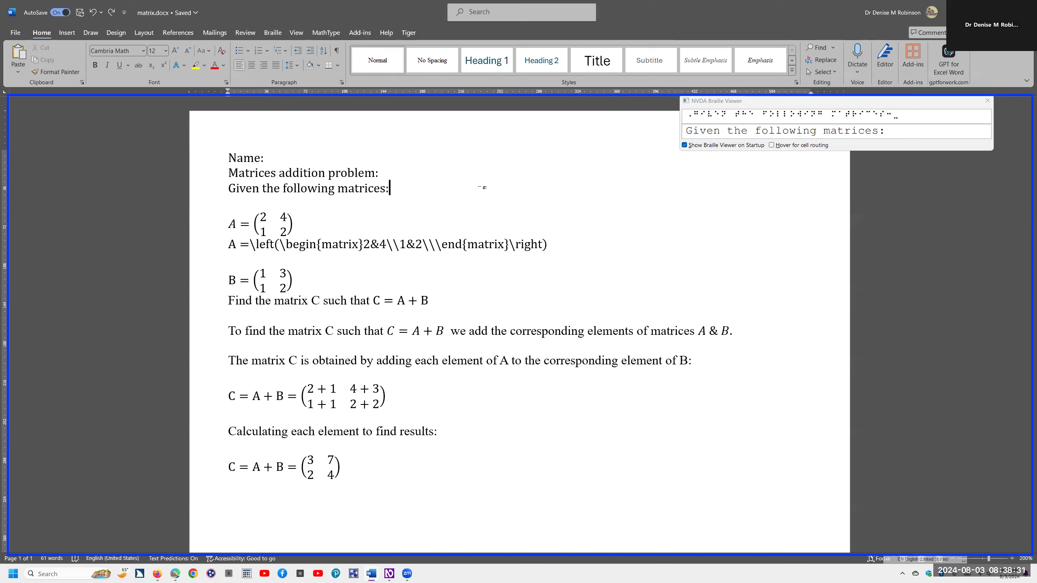
Step: Convert the first matrix A equation, below "Given the following matrices:", from its built-up form to linear LaTeX
key(Down)
key(Down)
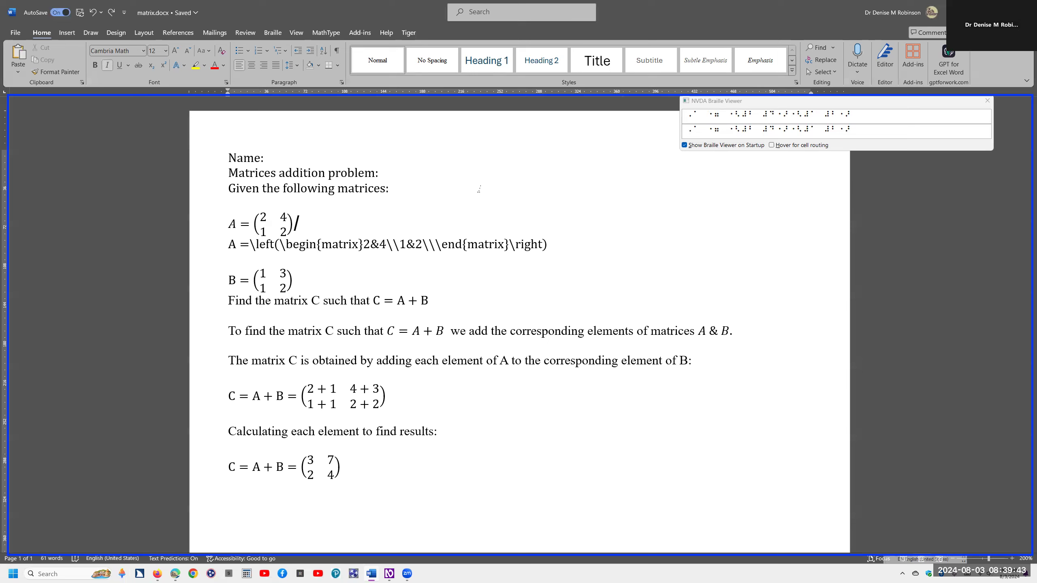
key(Home)
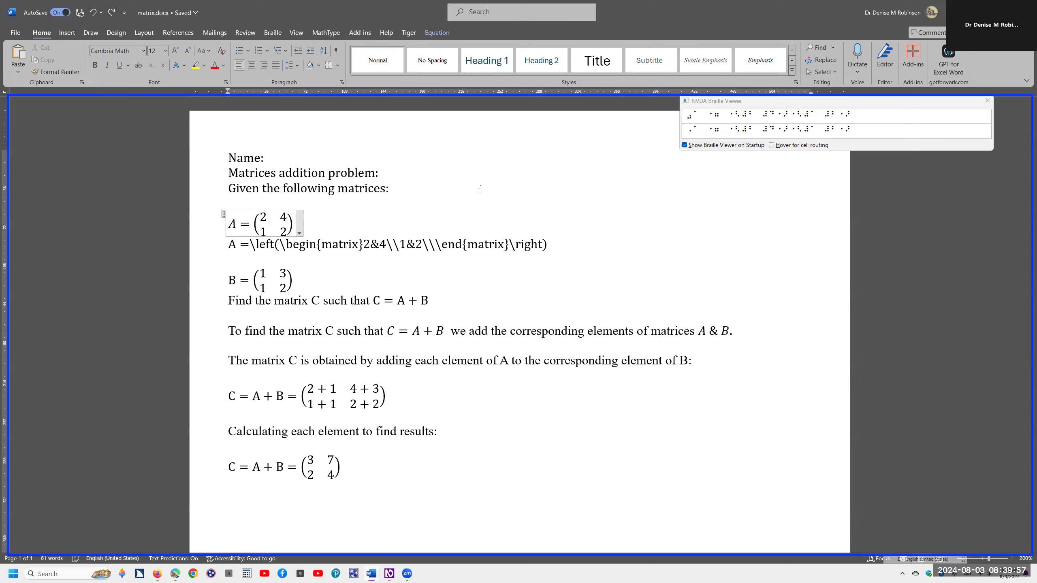
key(Right)
key(alt)
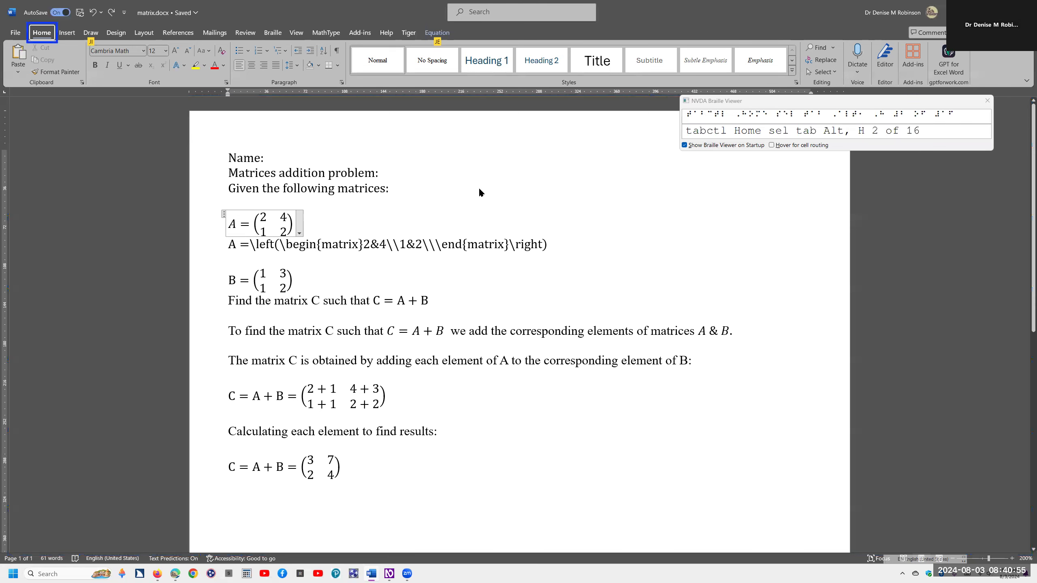
key(j)
key(e)
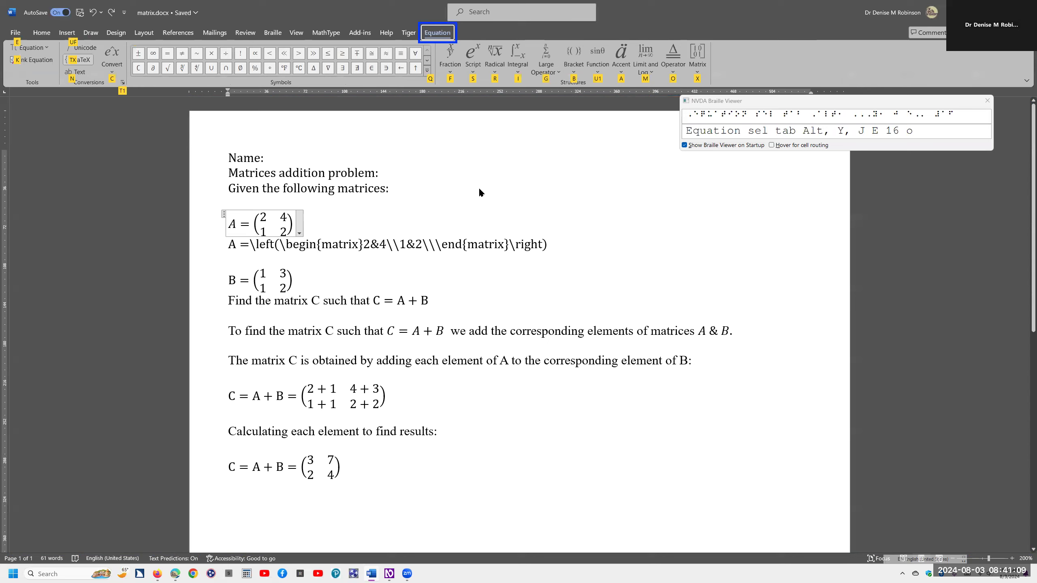
key(Escape)
key(Escape)
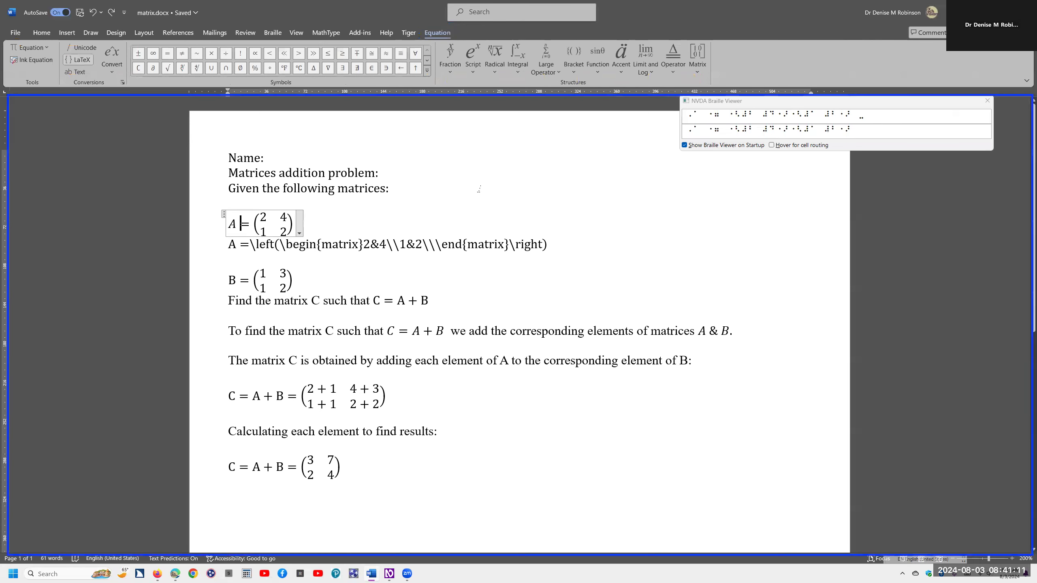
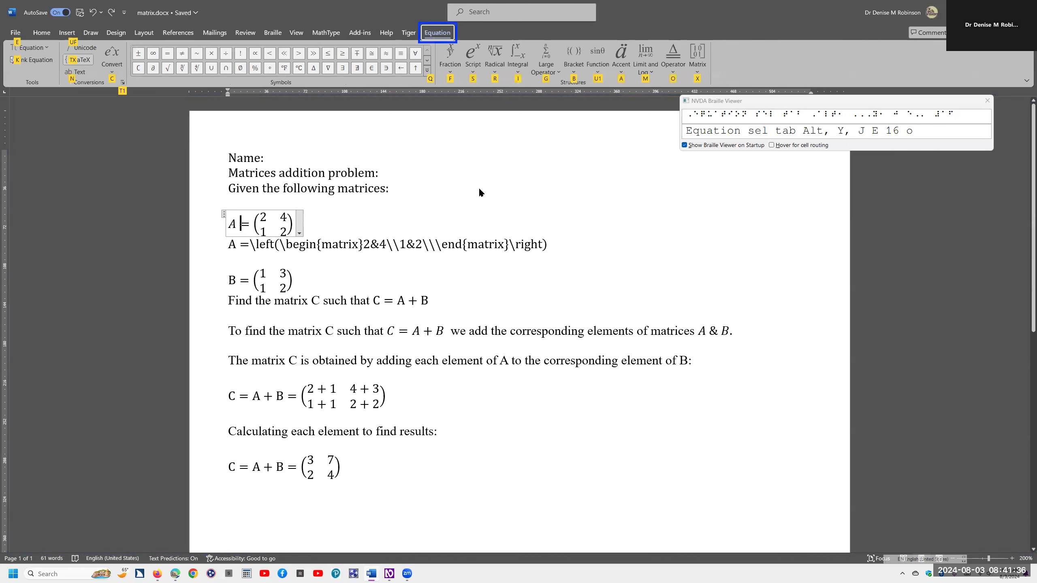
key(c)
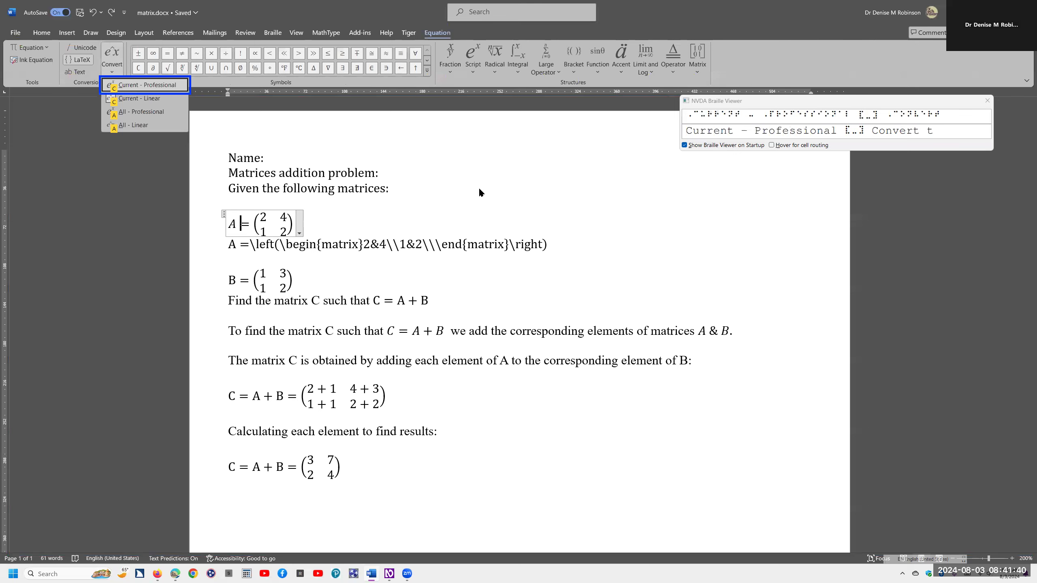
key(Down)
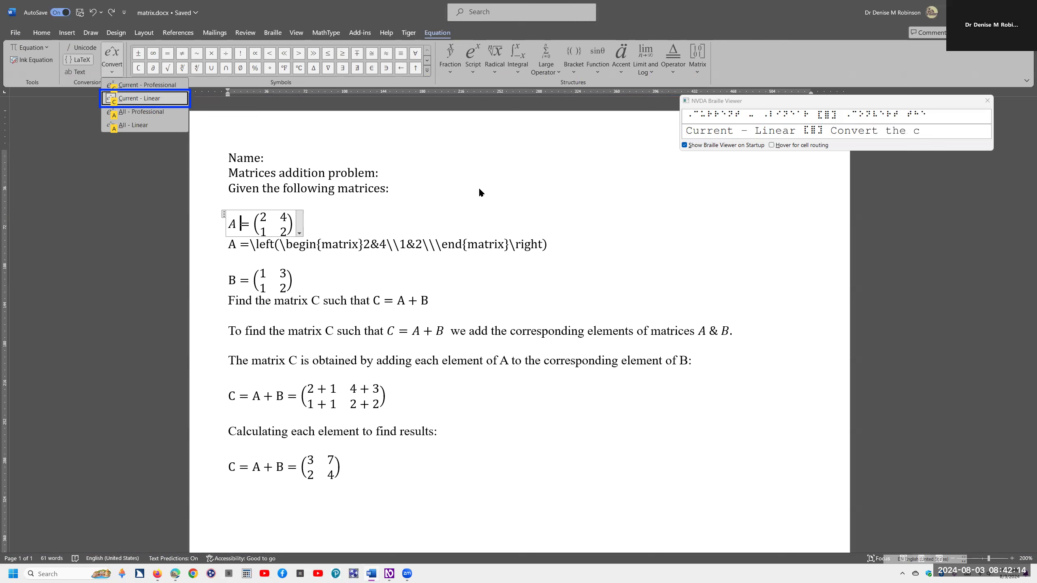
key(Return)
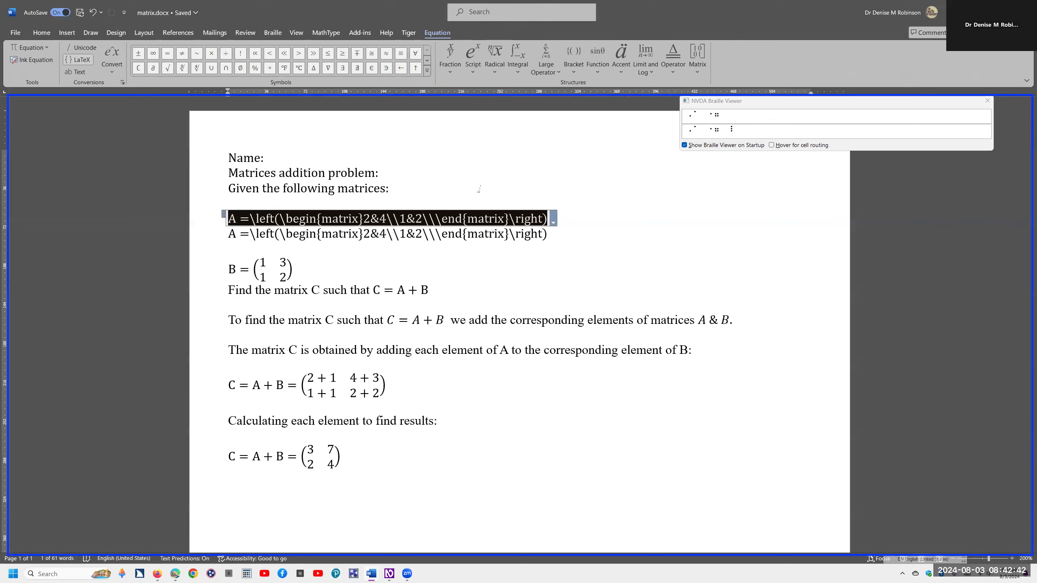
key(End)
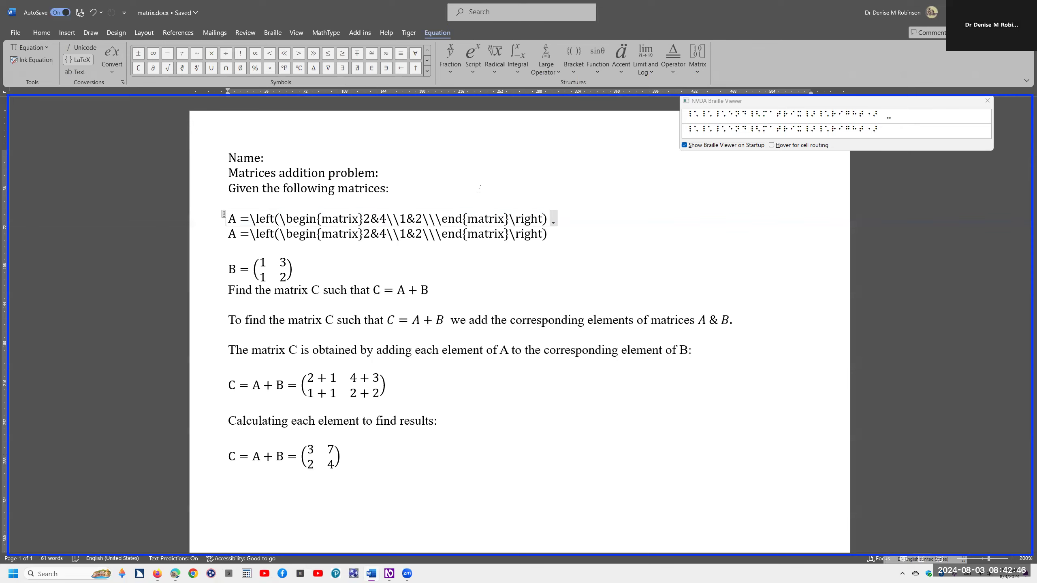
Step: In the converted matrix A code, replace the first row's second entry with 3 and set it back to 4
key(ctrl)
key(Home)
key(ctrl)
key(ctrl+Right)
key(Right)
key(Right)
key(Right)
key(Right)
key(Right)
key(Right)
key(Right)
key(Right)
key(Right)
key(Right)
key(Right)
key(Right)
key(Right)
key(Right)
key(Right)
key(Delete)
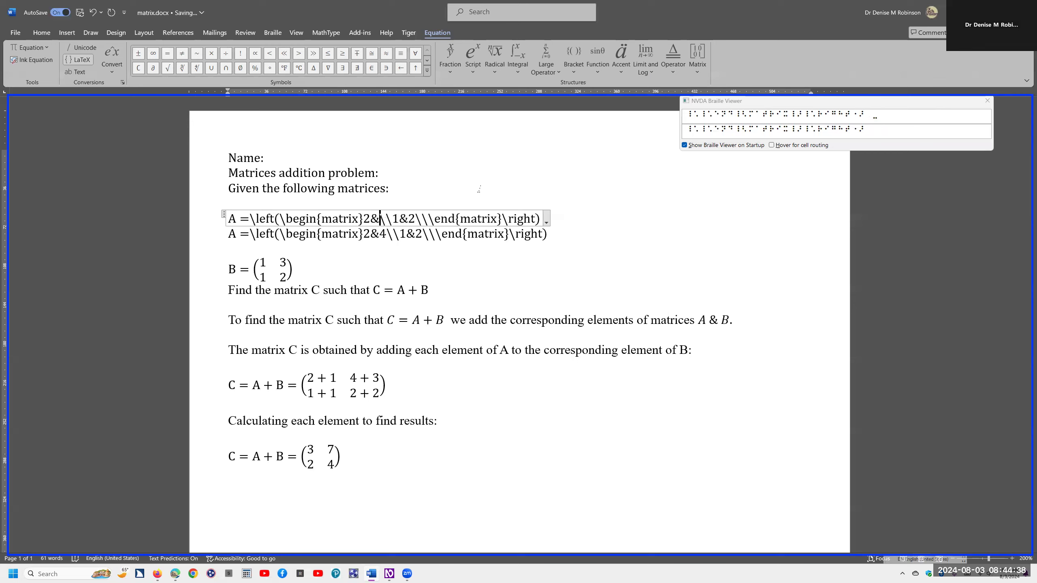
text(3)
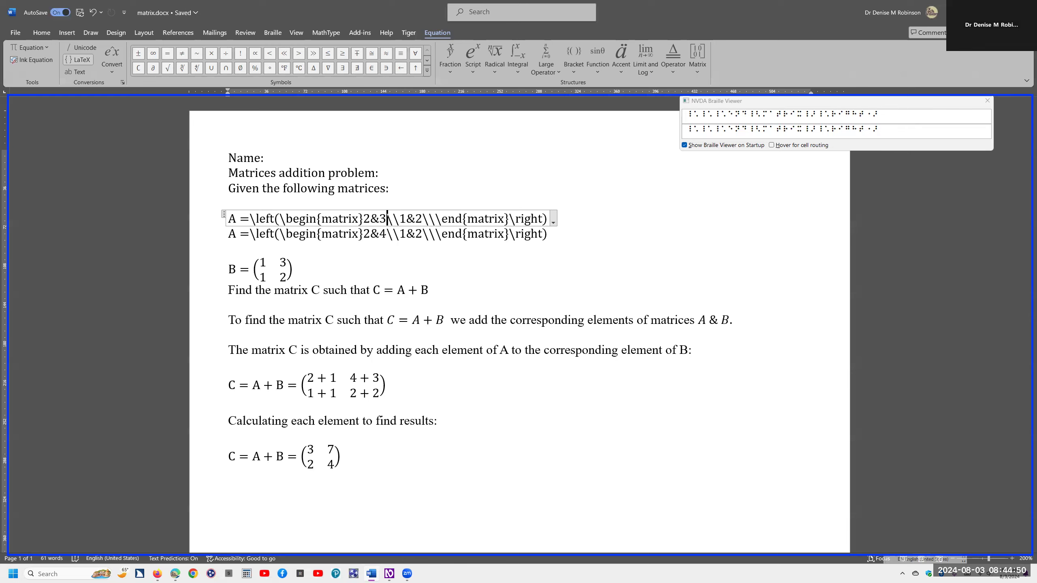
key(BackSpace)
text(4)
Step: Read the rest of the converted matrix A code, from the first row's end to the closing bracket
click(400, 218)
click(393, 218)
click(387, 218)
click(394, 218)
click(406, 219)
click(416, 218)
key(Right)
key(Right)
key(Right)
key(Right)
key(Right)
key(Right)
key(Right)
key(Right)
key(Right)
key(Right)
key(Right)
key(Right)
key(Right)
key(Right)
key(Right)
Step: Convert the first matrix A equation from linear LaTeX back to professional format
key(alt)
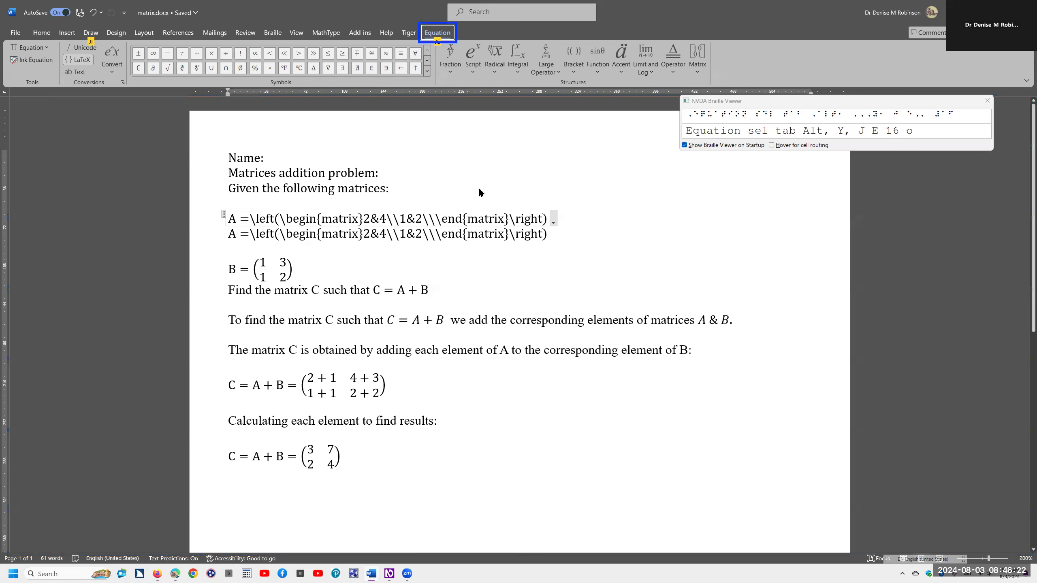
key(e)
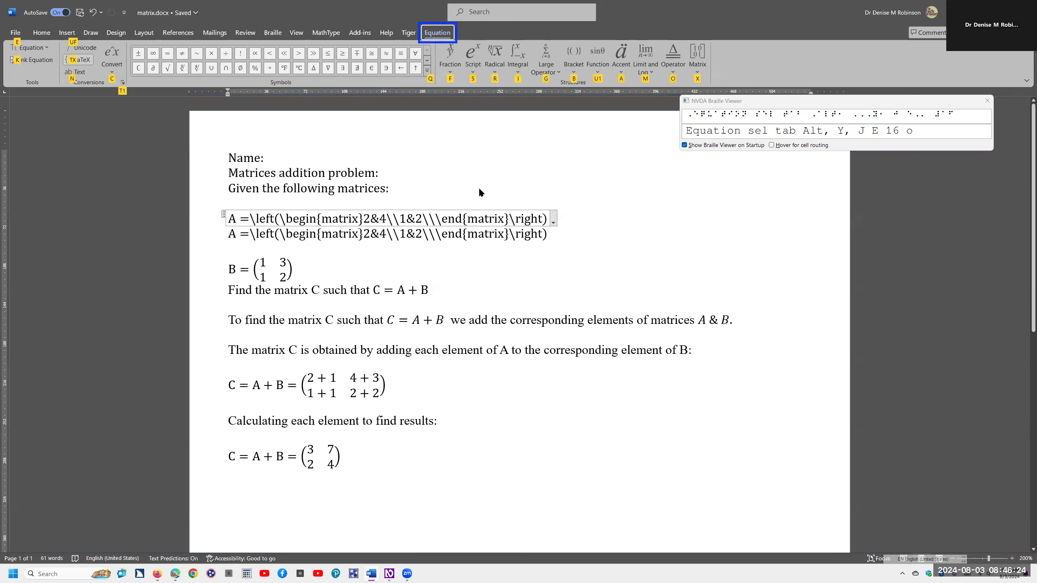
key(c)
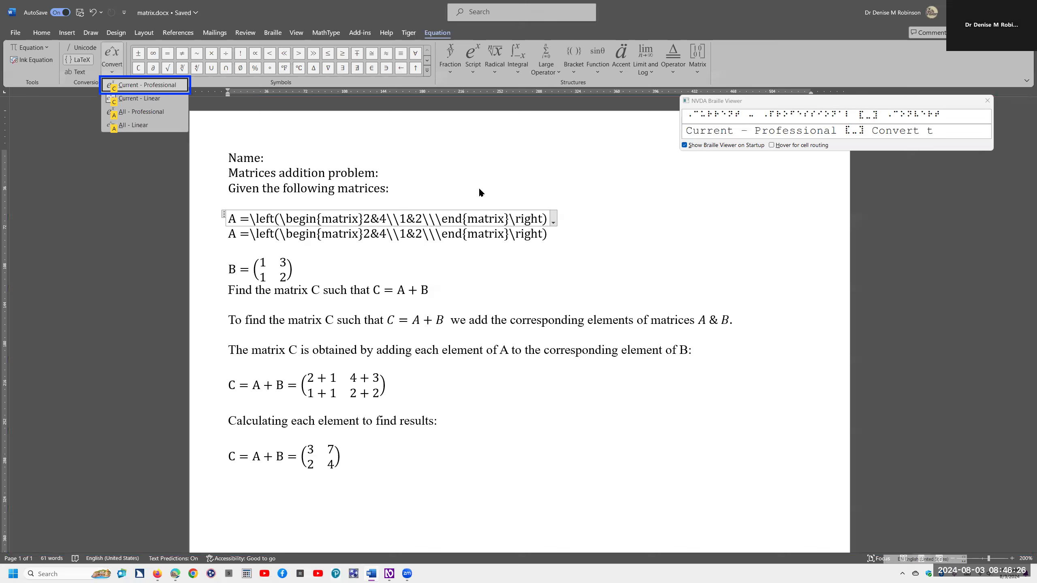
key(Return)
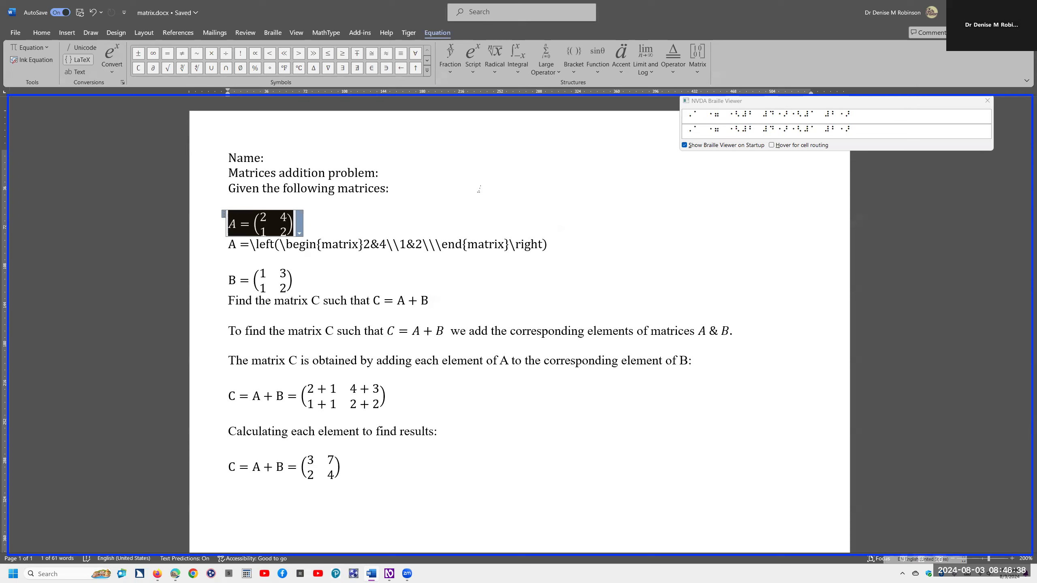
Step: Convert the matrix B equation to linear LaTeX format
key(ctrl)
key(Down)
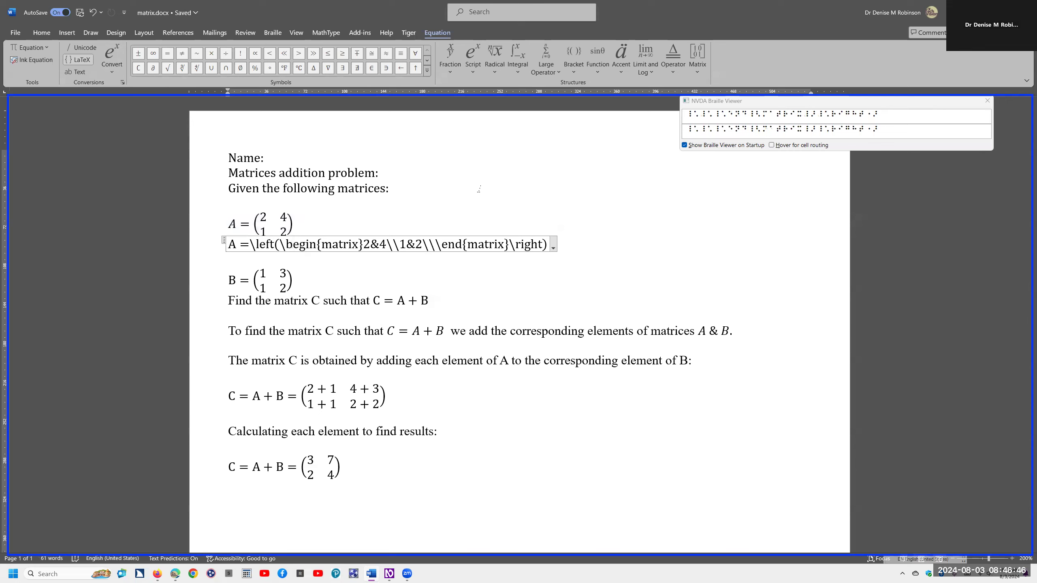
key(ctrl)
key(Down)
key(Down)
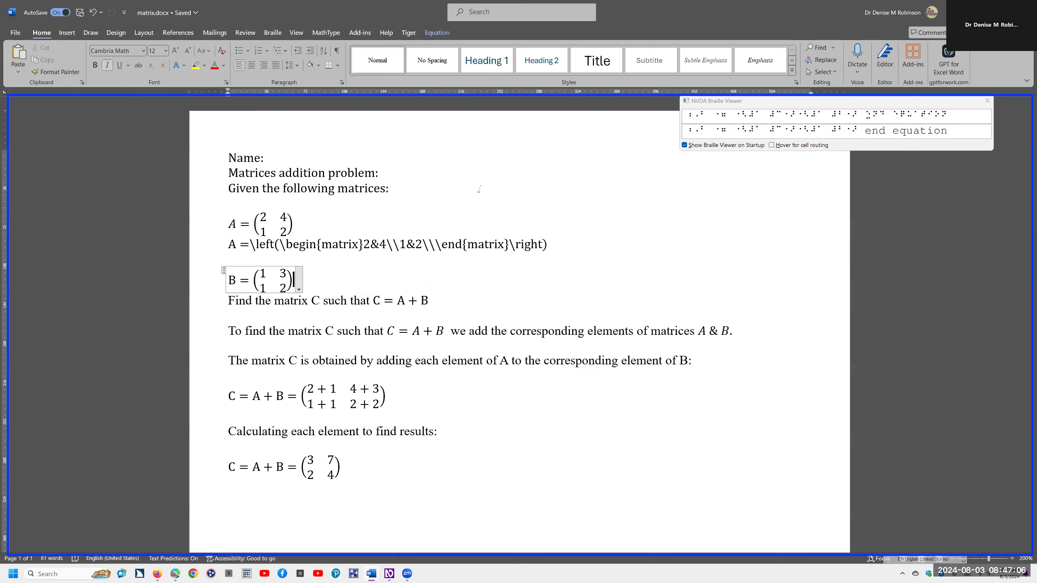
key(ctrl)
key(alt)
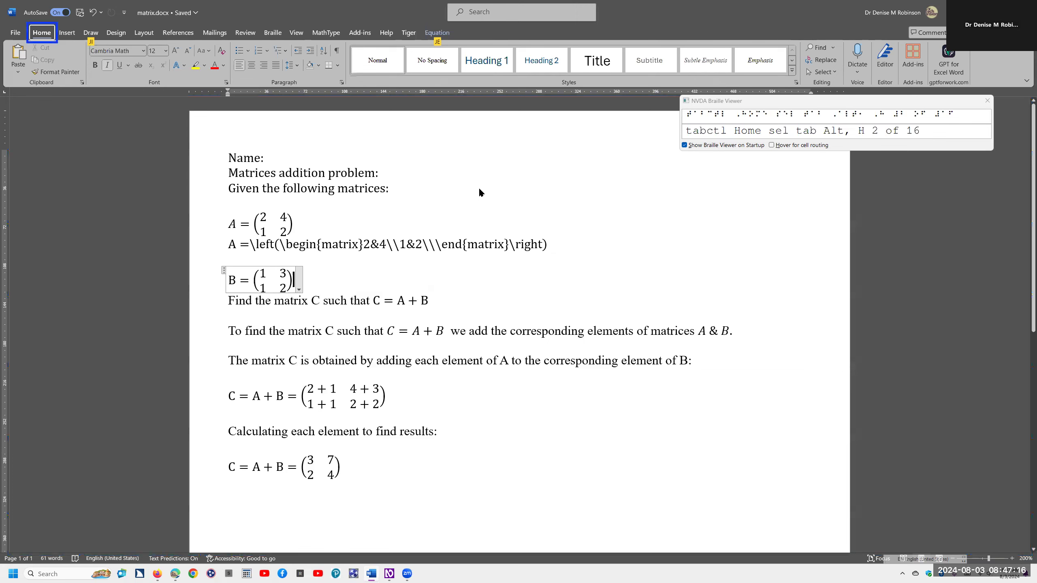
key(j)
key(e)
key(c)
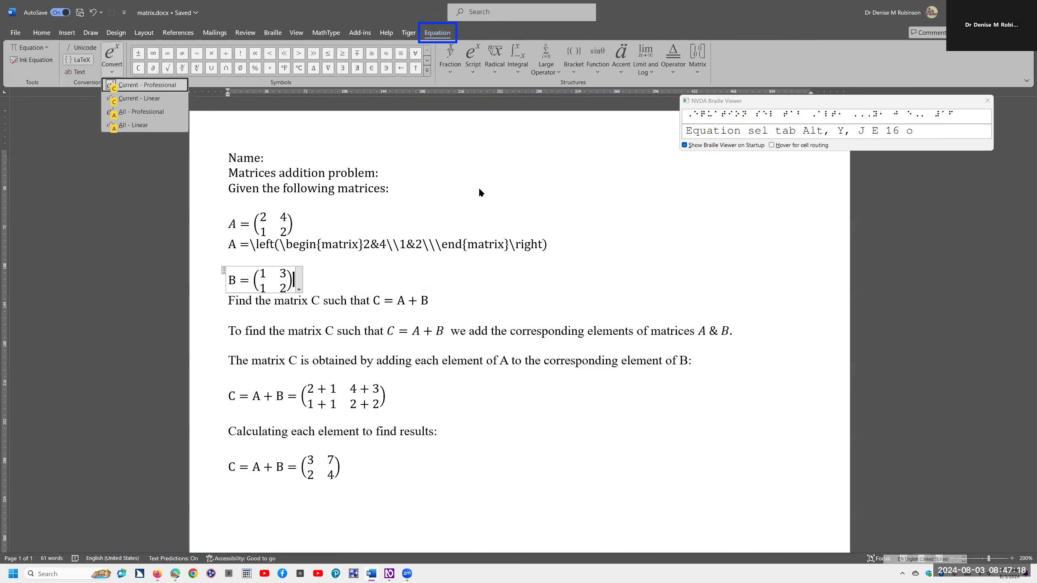
key(Down)
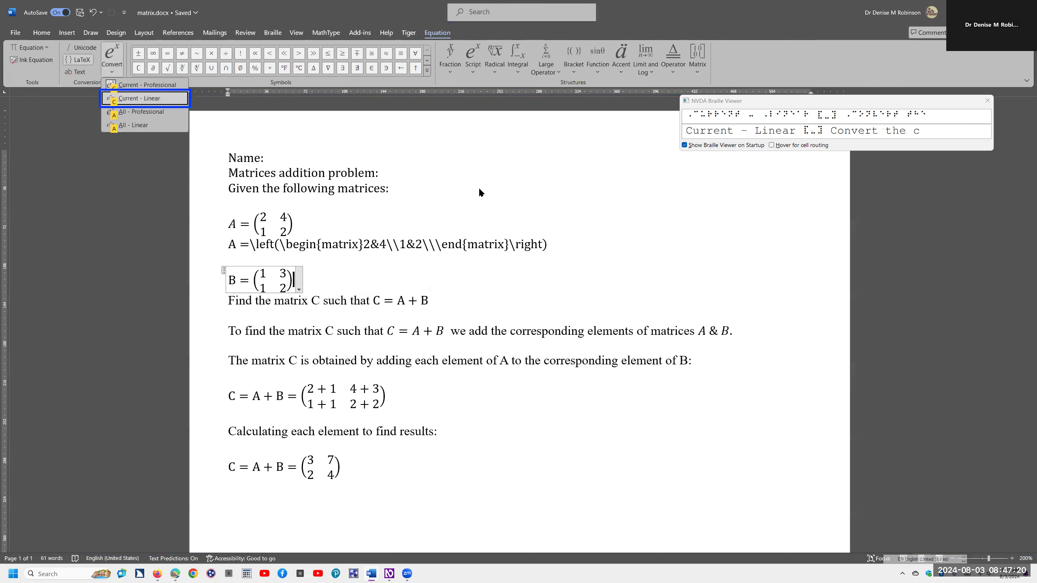
key(Return)
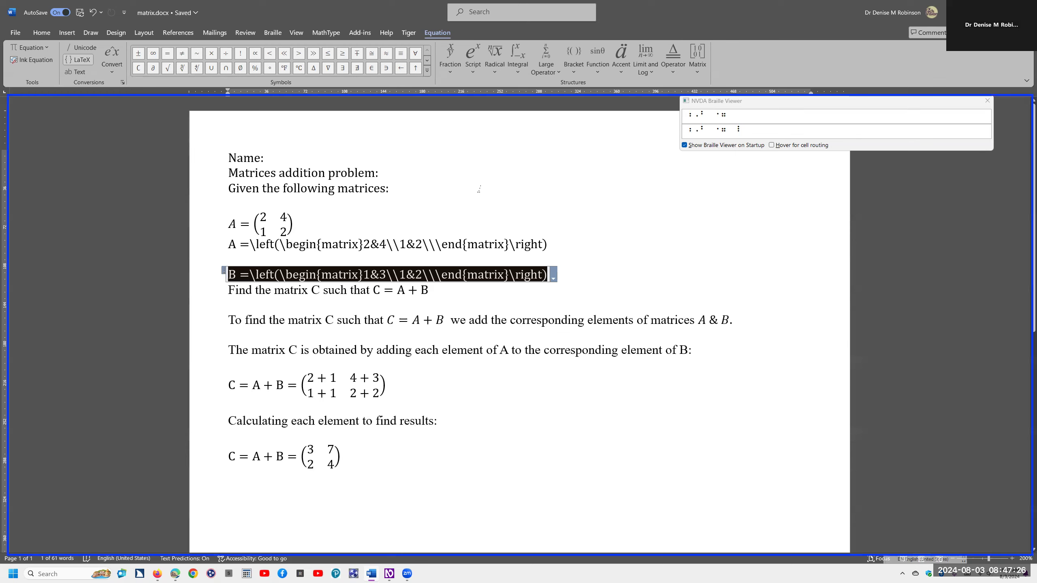
Step: Read the matrix B LaTeX code character by character, from the letter B to its closing bracket
key(ctrl)
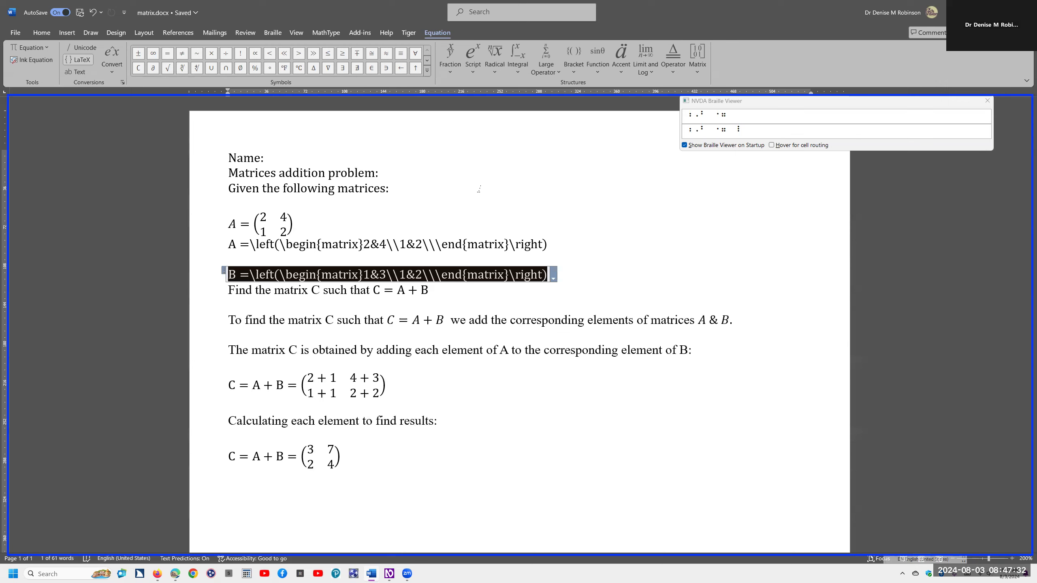
key(Left)
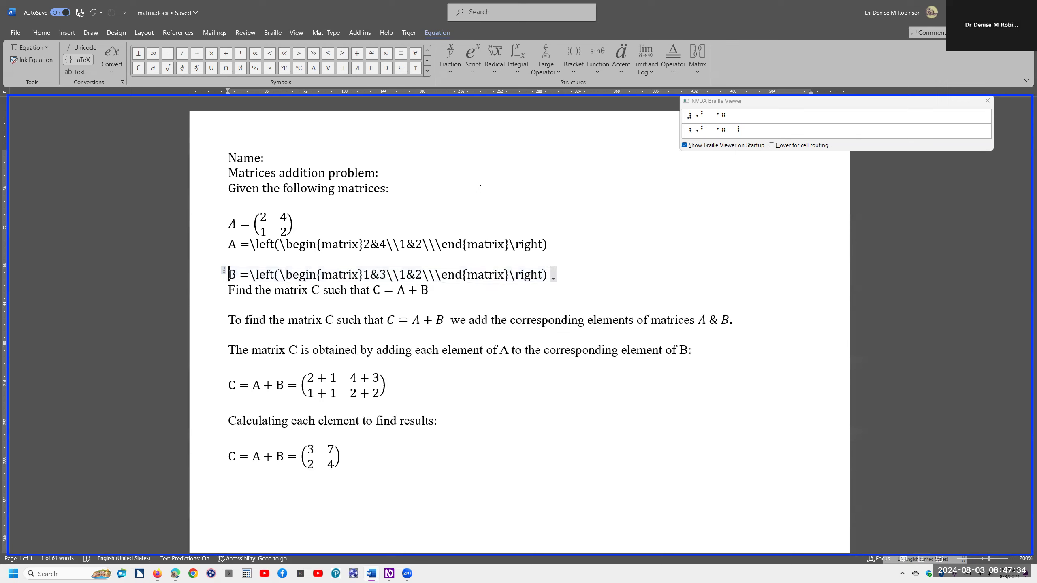
key(ctrl)
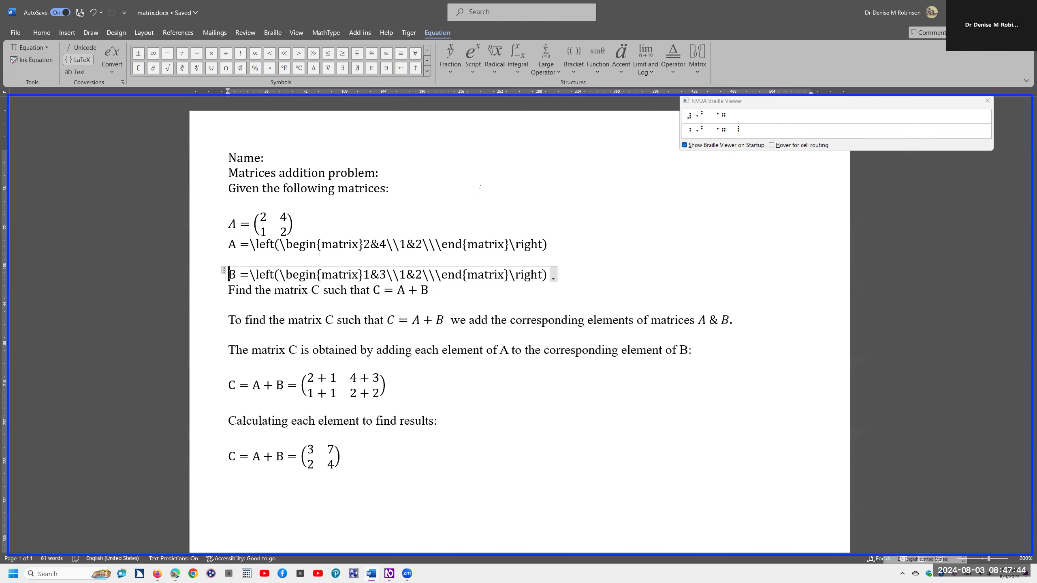
key(ctrl+z)
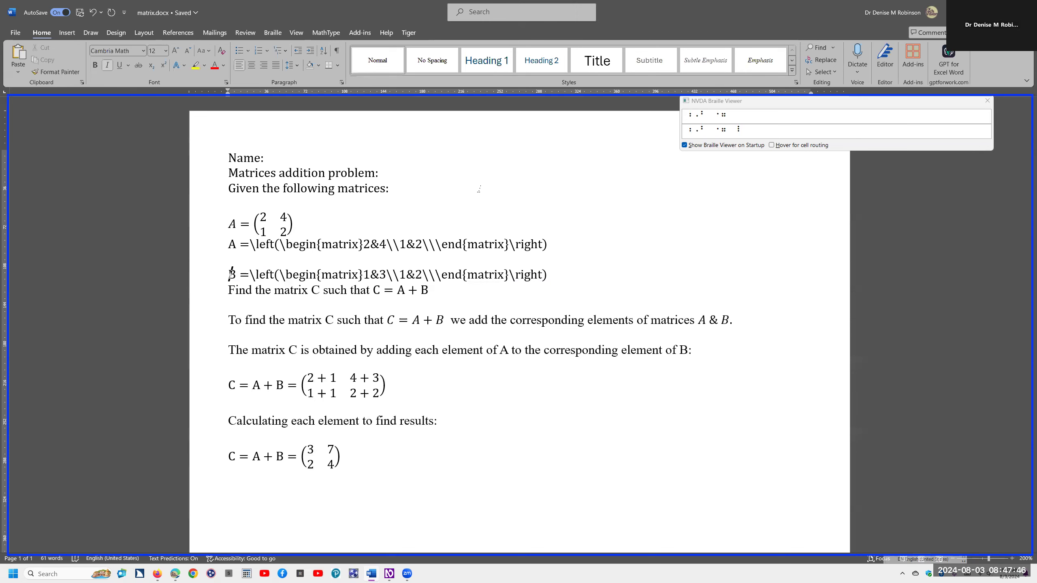
key(Right)
key(Right)
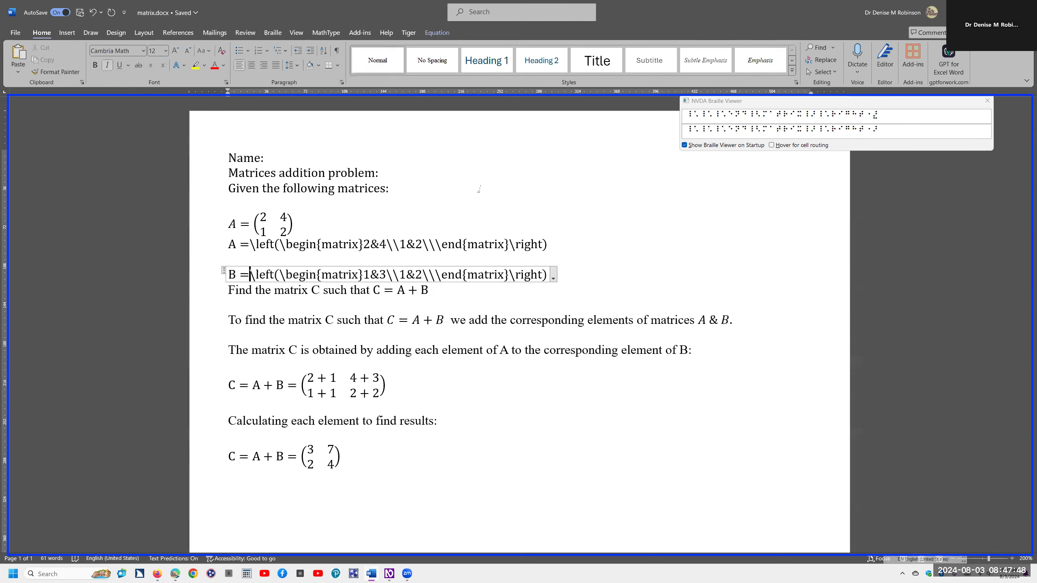
key(Right)
key(Right)
key(Right)
key(Right)
key(Right)
key(Right)
key(Right)
key(Right)
key(Right)
key(Right)
key(Right)
key(Right)
key(Right)
key(Right)
key(Right)
key(Right)
key(Right)
key(Right)
key(Right)
key(Right)
key(Right)
key(Right)
key(Right)
key(Right)
key(Right)
key(Right)
key(Right)
key(Right)
key(Right)
key(Right)
key(Right)
key(Right)
key(Right)
key(Right)
key(Right)
key(Right)
key(Right)
key(Right)
key(Right)
key(Right)
key(Right)
key(Right)
Step: Convert the matrix B equation from linear LaTeX back to professional format
key(alt)
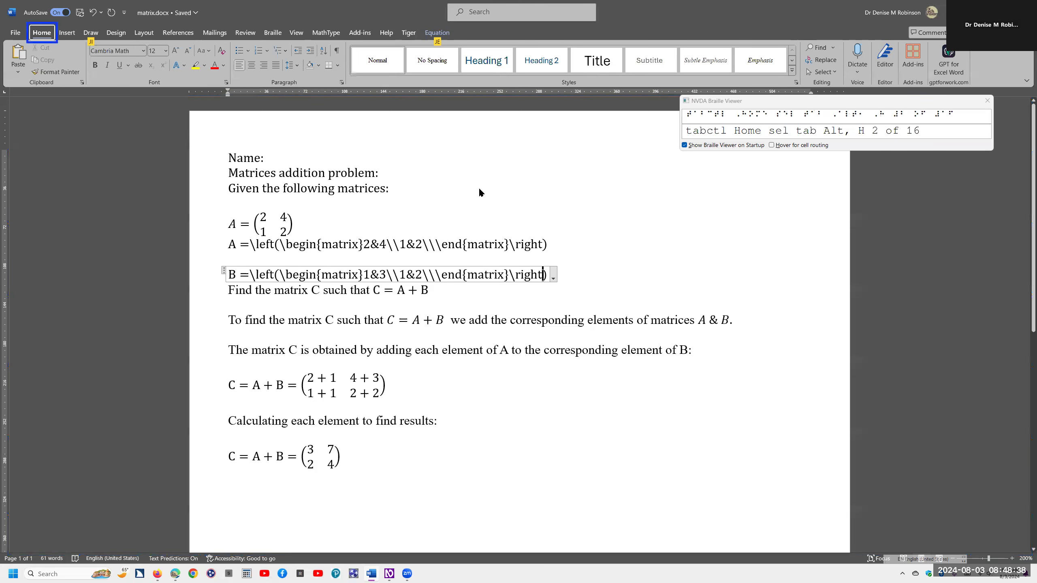
key(j)
key(e)
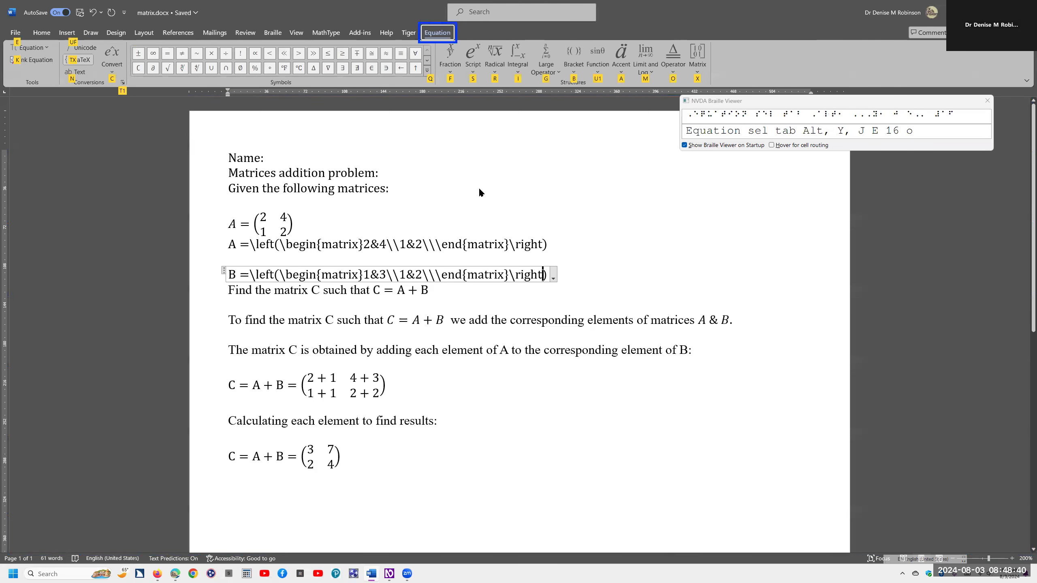
key(c)
key(Down)
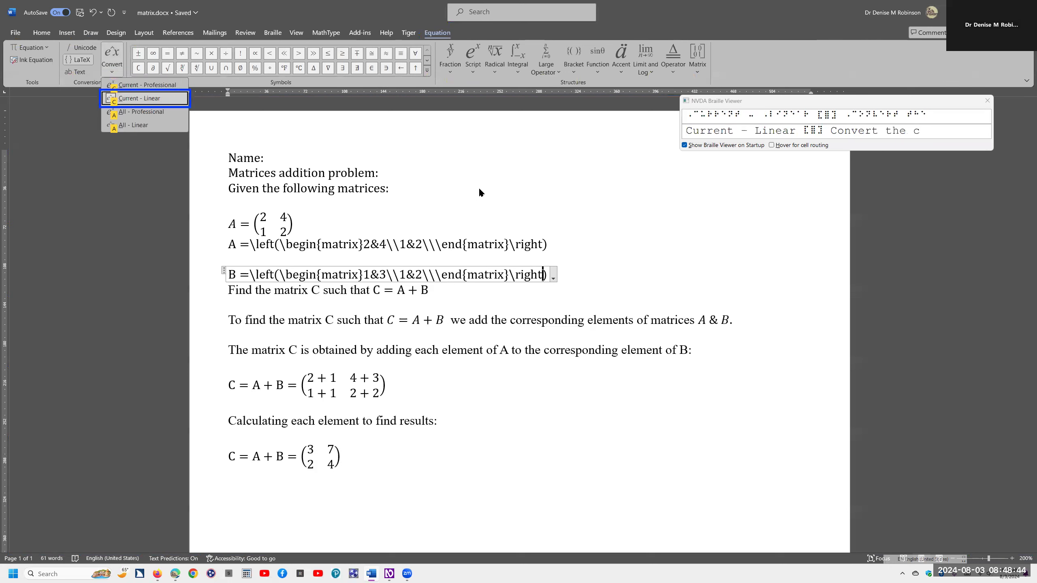
key(Up)
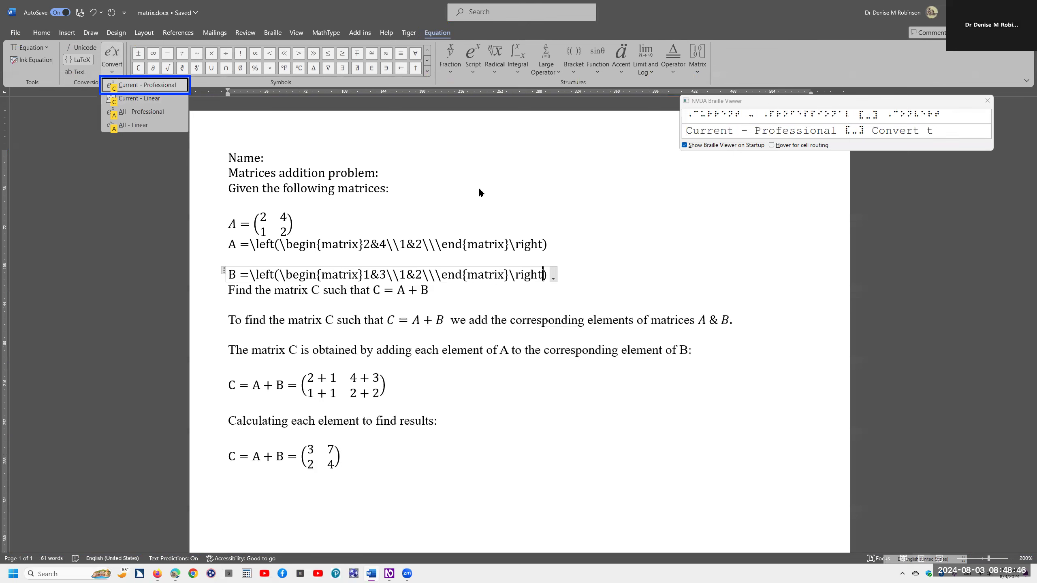
key(Return)
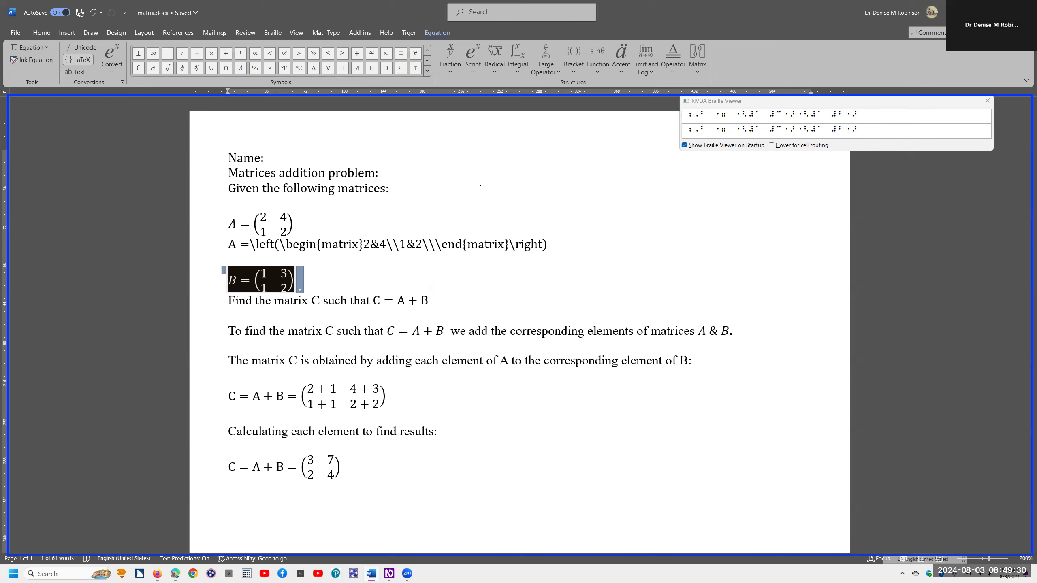
Step: Split the "To find the matrix C" sentence after C = A + B, putting "we add the corresponding elements" on its own line, and reread both lines
key(Down)
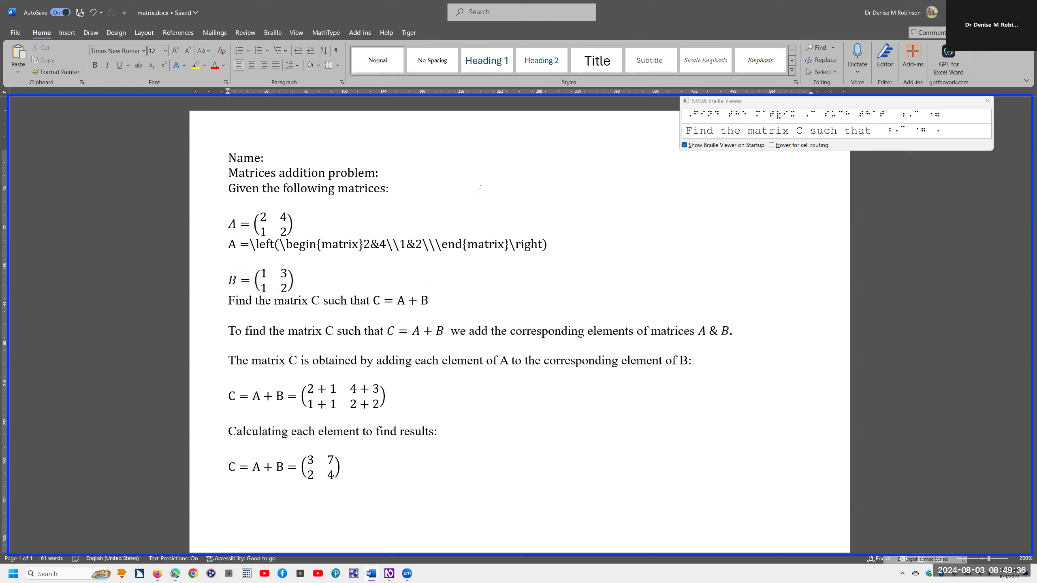
key(ctrl)
key(Down)
key(Down)
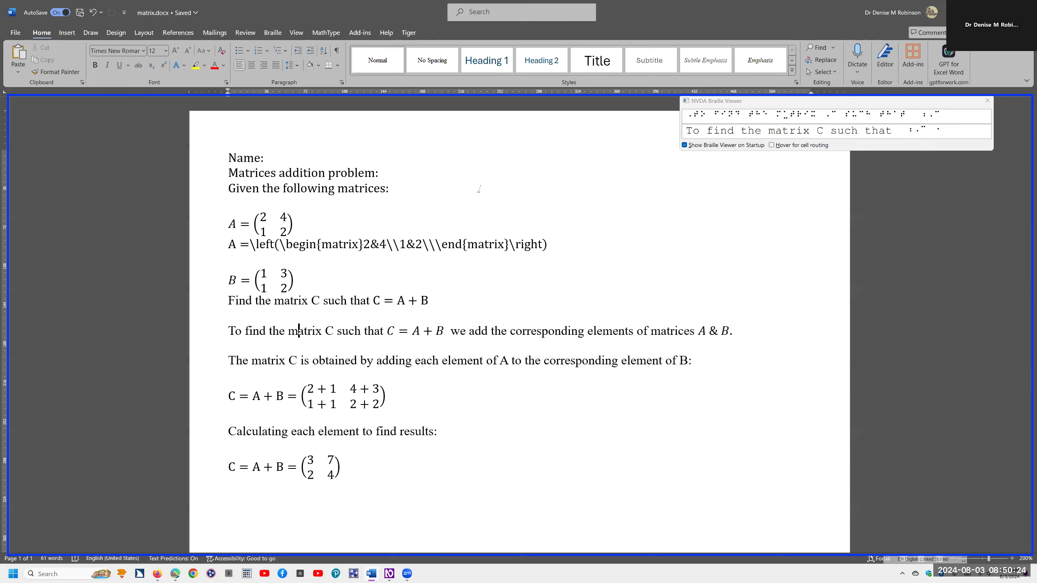
key(ctrl+Right)
key(ctrl+Right)
key(ctrl+Right)
key(ctrl+Right)
key(ctrl+Right)
key(ctrl+Right)
key(ctrl+Right)
key(ctrl+Right)
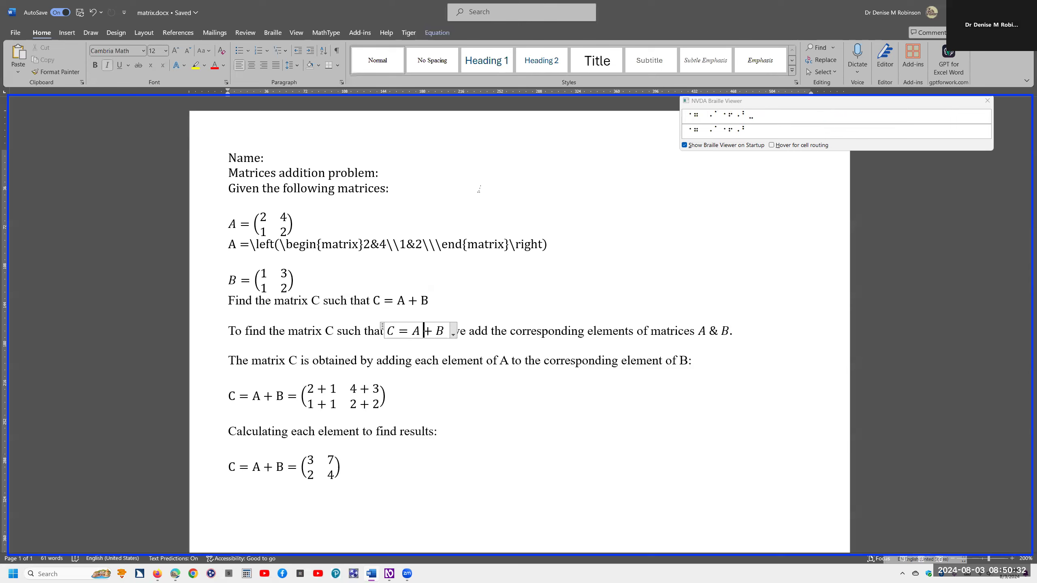
key(ctrl+Right)
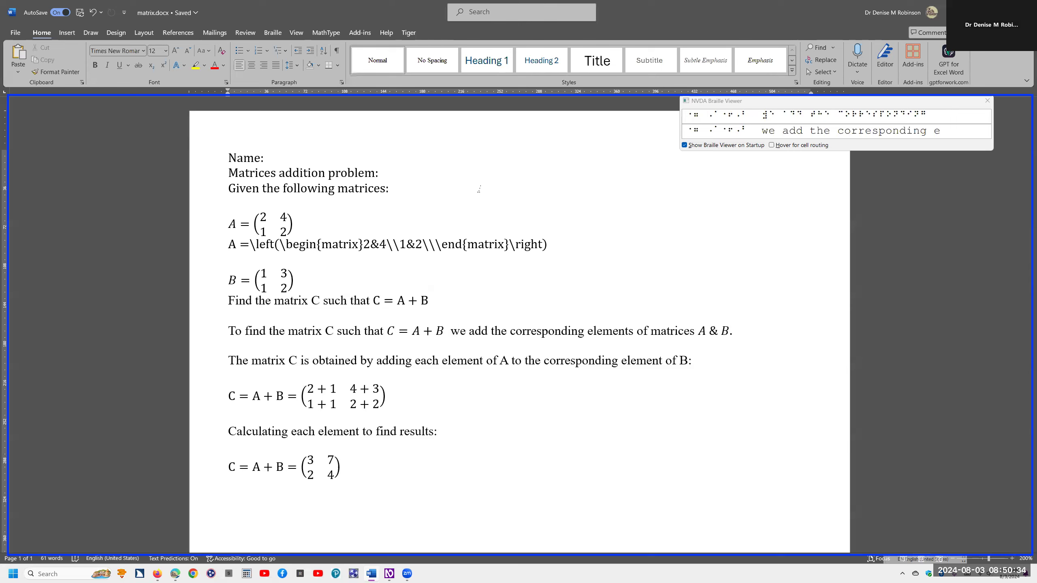
key(Return)
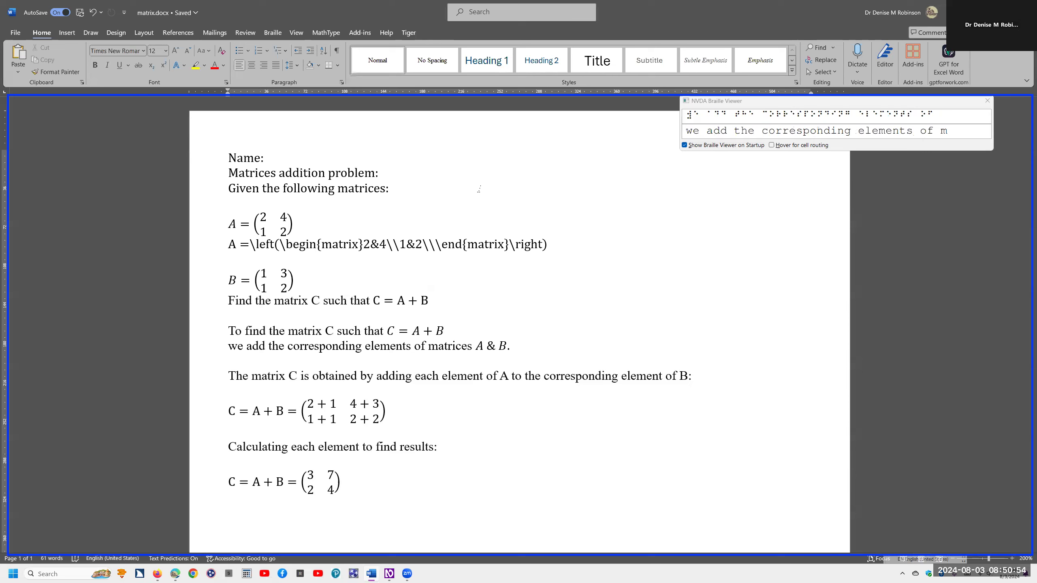
key(Up)
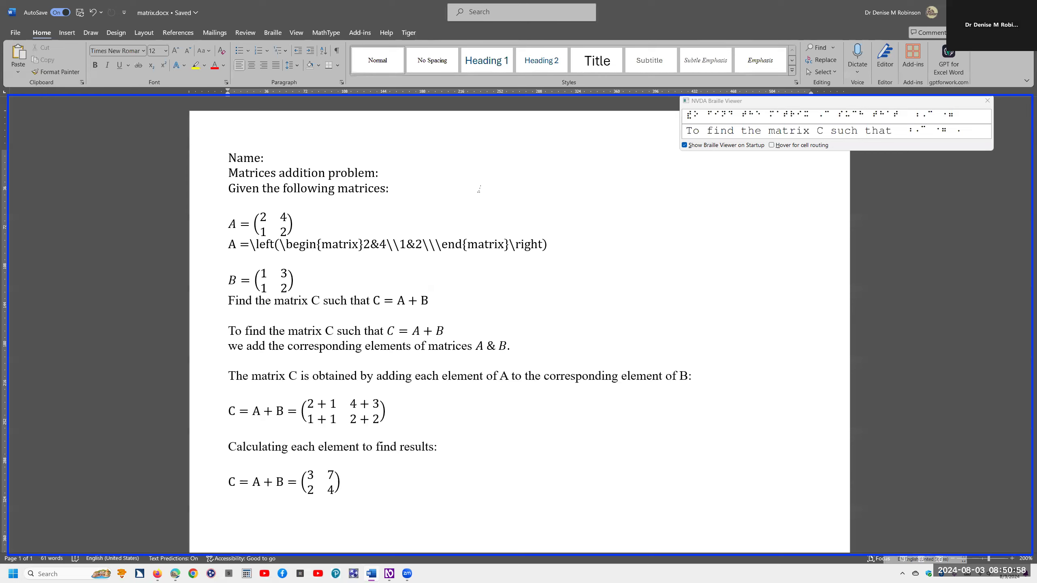
key(Down)
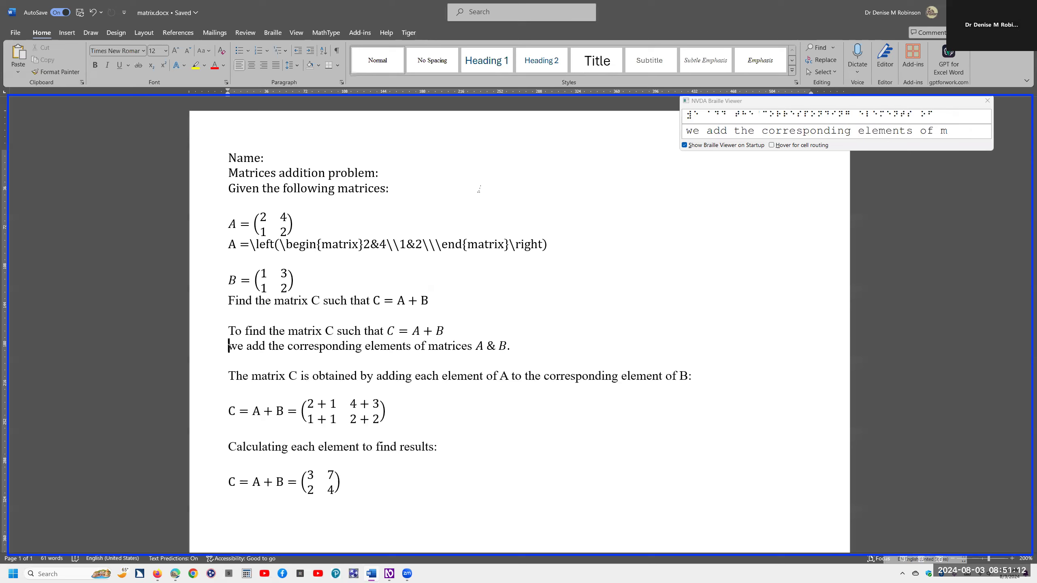
Step: Convert the C = A + B equation containing the element sums to linear LaTeX format
key(Down)
key(Down)
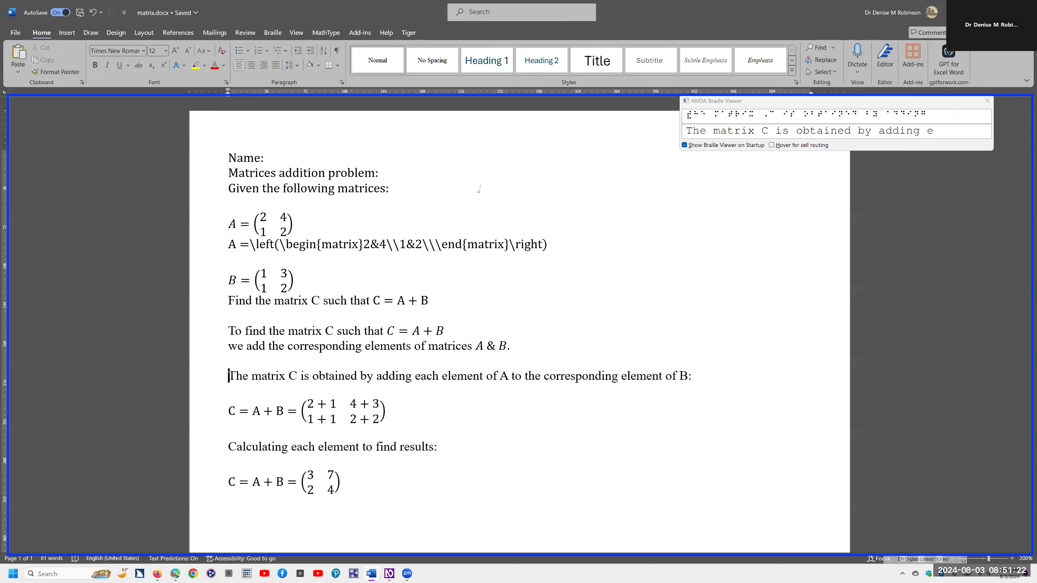
key(Down)
key(Down)
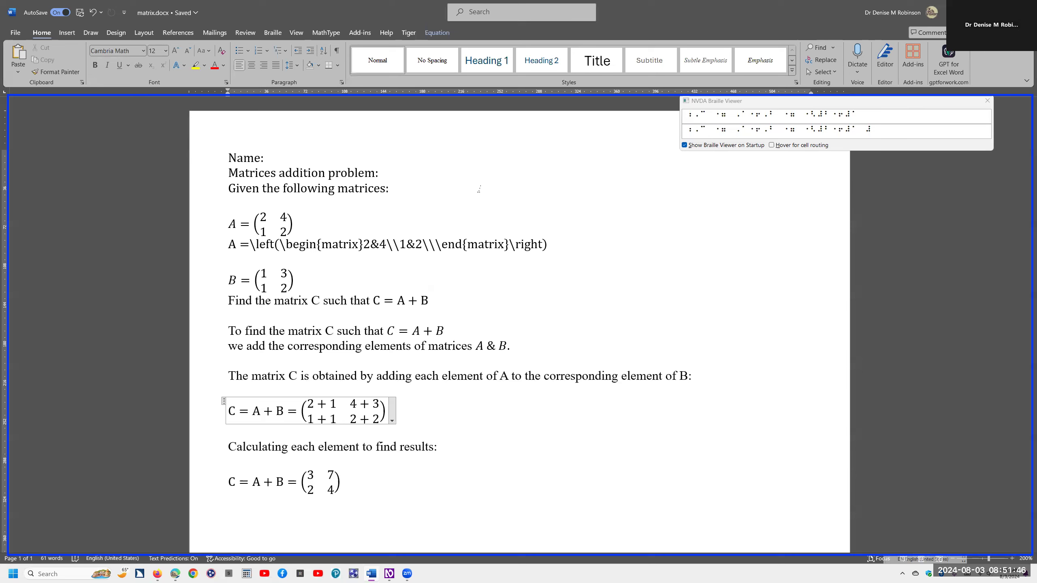
key(alt)
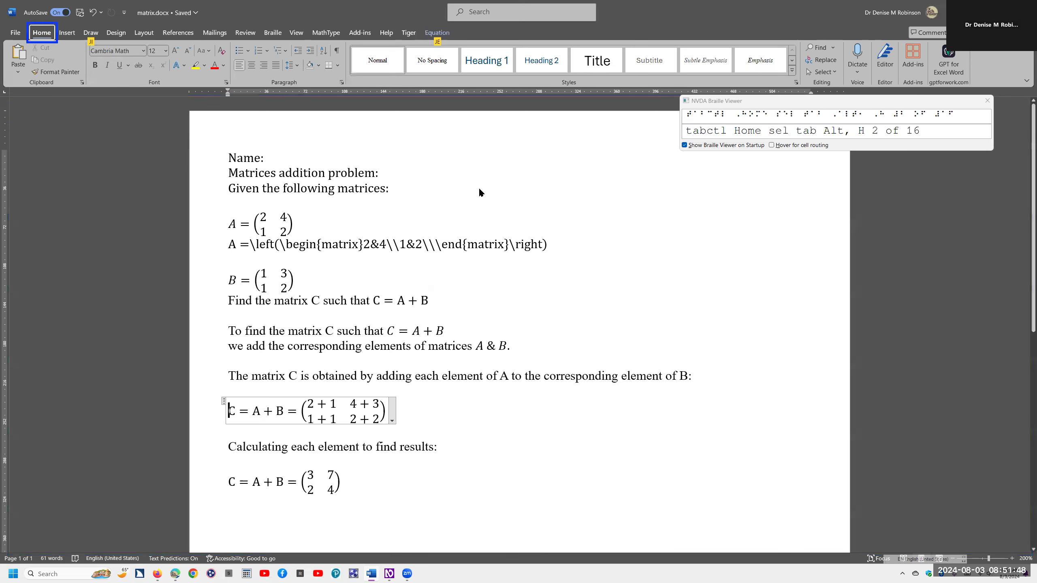
key(j)
key(e)
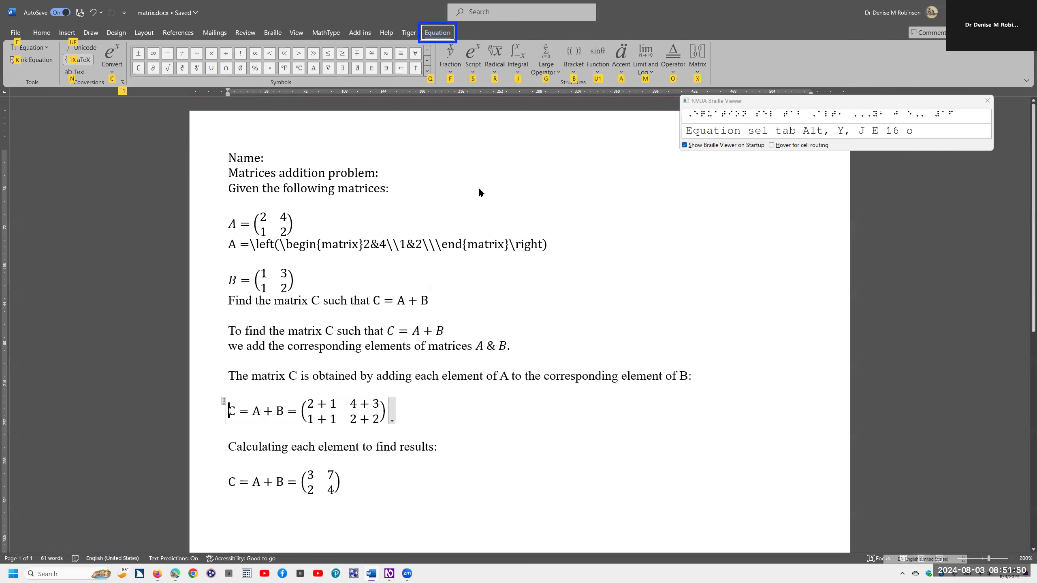
key(c)
key(Down)
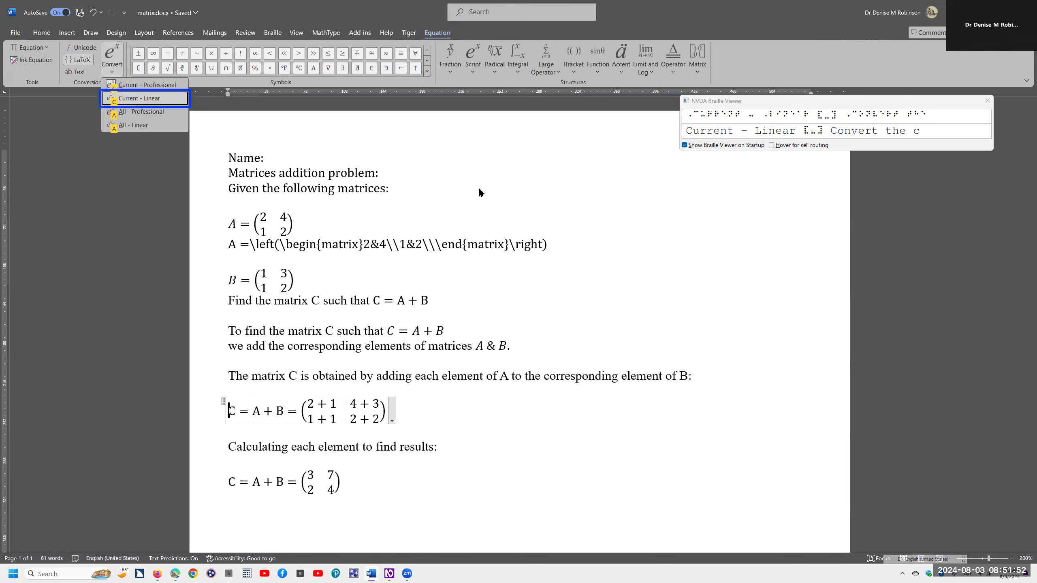
key(Return)
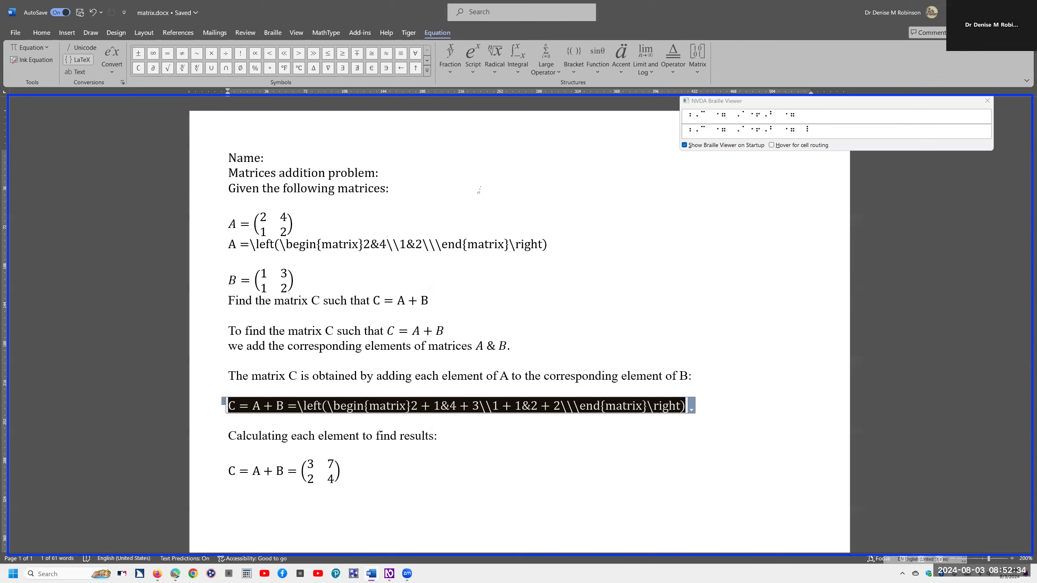
Step: Read the LaTeX code of the element-sum equation character by character, from the letter C to its closing bracket
key(Left)
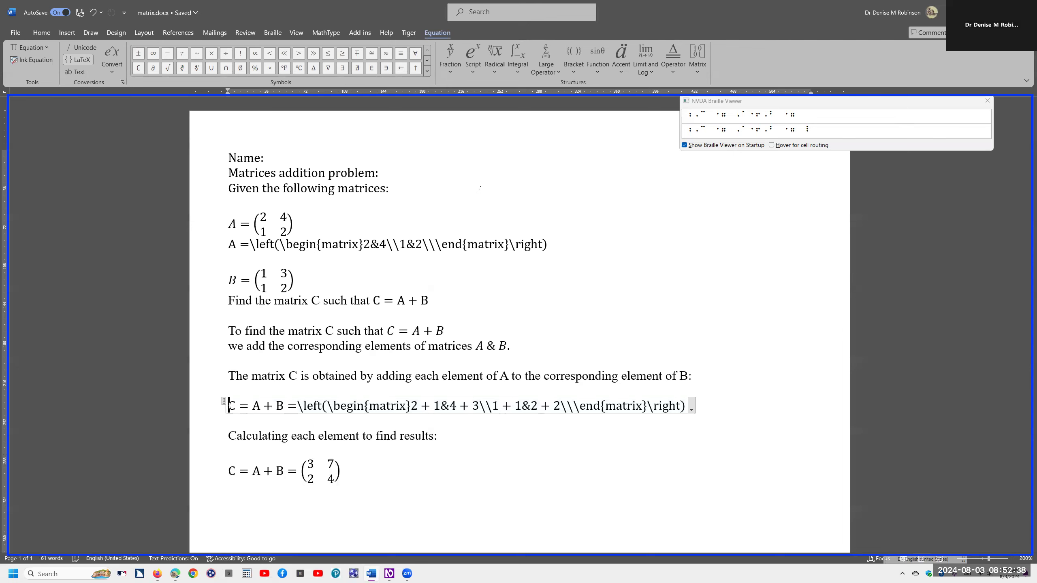
key(ctrl)
key(Right)
key(Right)
key(Right)
key(Right)
key(Right)
key(Right)
key(Right)
key(Right)
key(Right)
key(Right)
key(Right)
key(Right)
key(Right)
key(Right)
key(Right)
key(Right)
key(Right)
key(Right)
key(Right)
key(Right)
key(Right)
key(Right)
key(Right)
key(Right)
key(Right)
key(Right)
key(Right)
key(Right)
key(Right)
key(Right)
key(Right)
key(Right)
key(Right)
key(Right)
key(Right)
key(Right)
key(Right)
key(Right)
key(Right)
key(Right)
key(Right)
key(Right)
key(Right)
key(Right)
key(Right)
key(Right)
key(Right)
key(Right)
key(Right)
key(Right)
key(Right)
key(Right)
key(Right)
key(Right)
key(Right)
key(Right)
key(Right)
key(Right)
key(Right)
Step: Convert the element-sum equation from linear LaTeX back to professional format
key(alt)
key(e)
key(c)
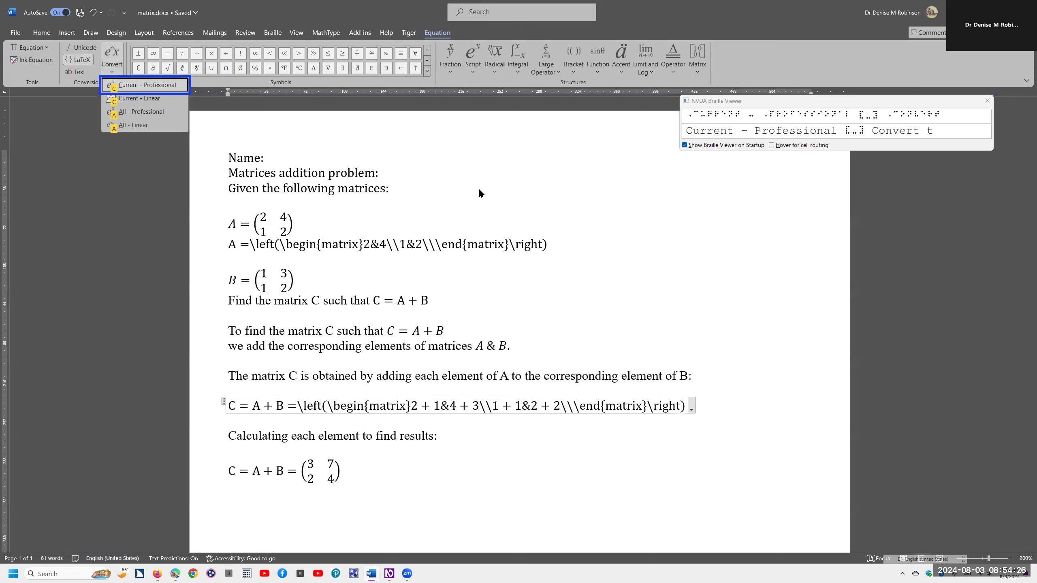
key(Return)
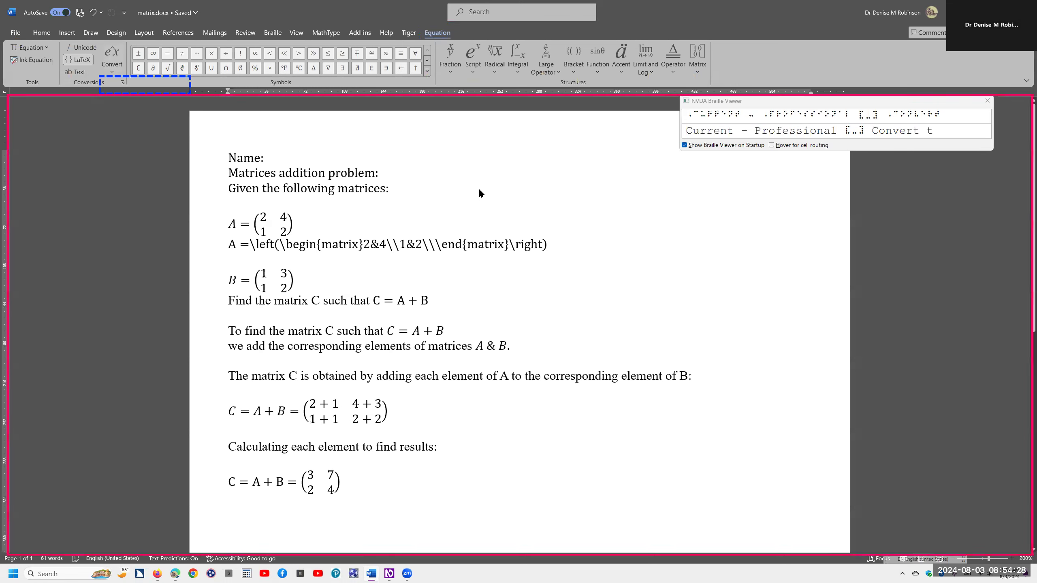
key(ctrl)
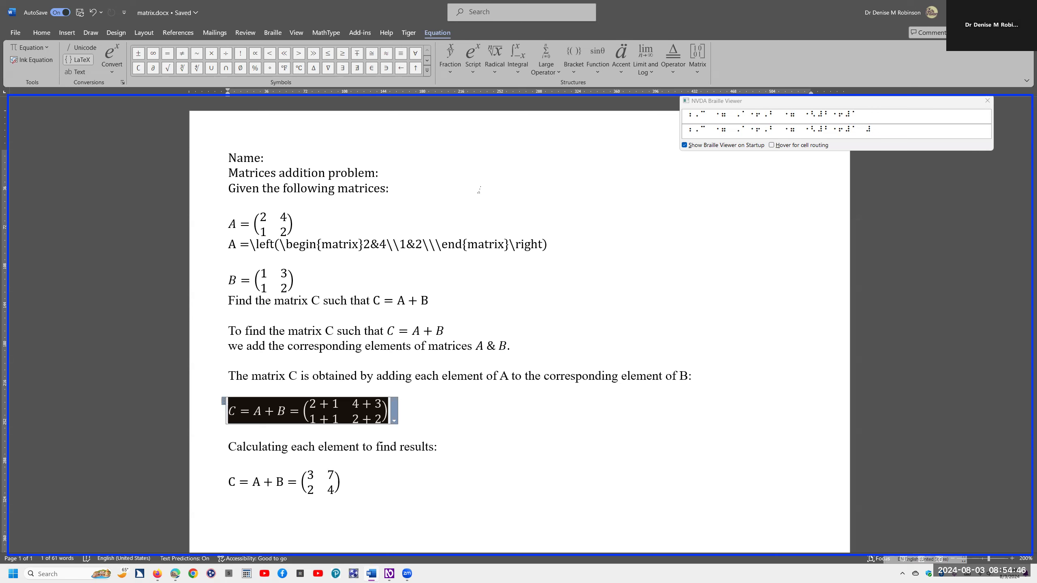
Step: Convert the final C = A + B equation under "Calculating each element to find results" to linear LaTeX format
key(Down)
key(Down)
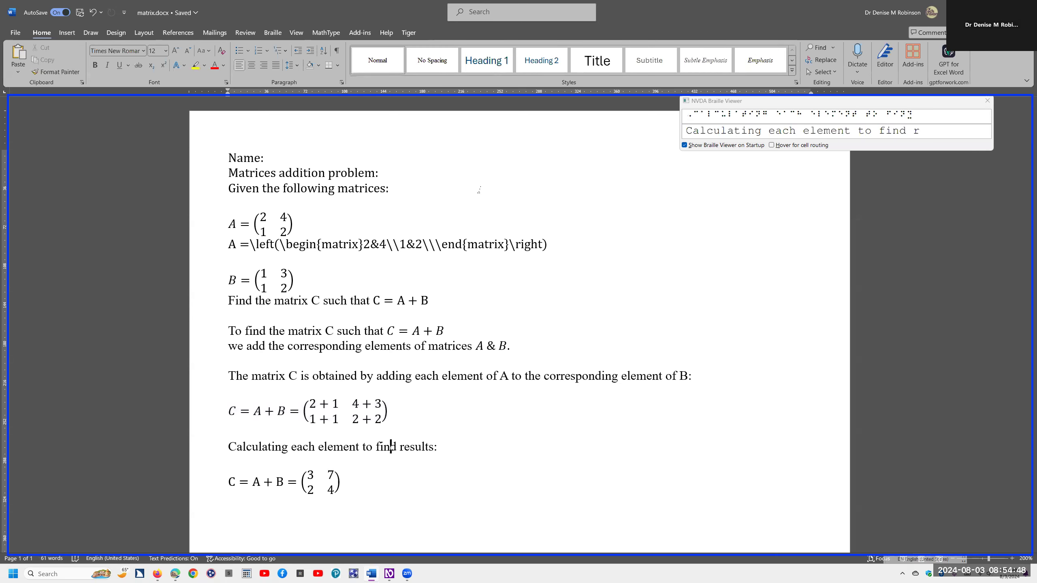
key(Down)
key(Down)
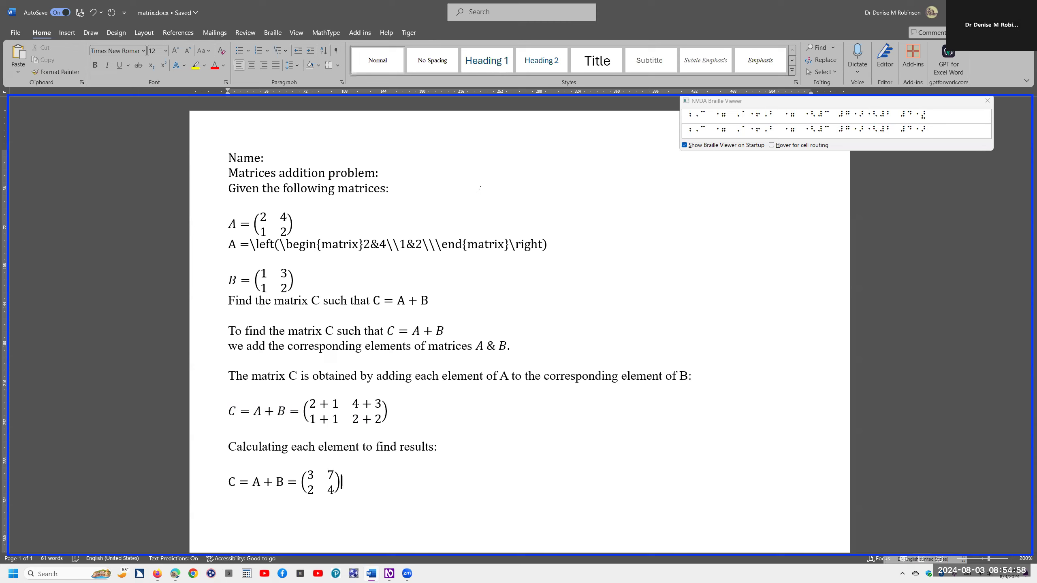
key(Home)
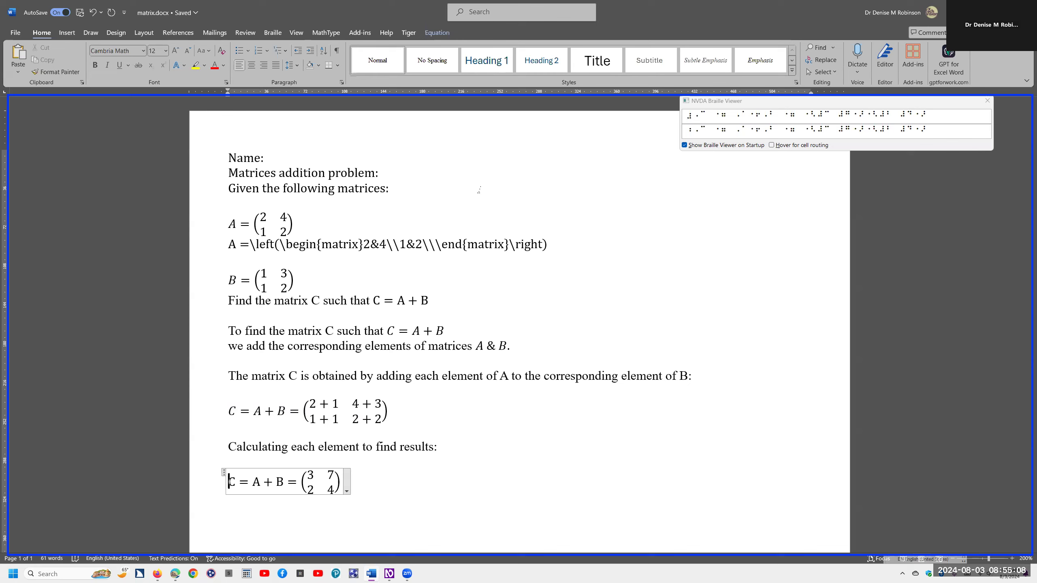
key(alt)
key(Left)
key(Left)
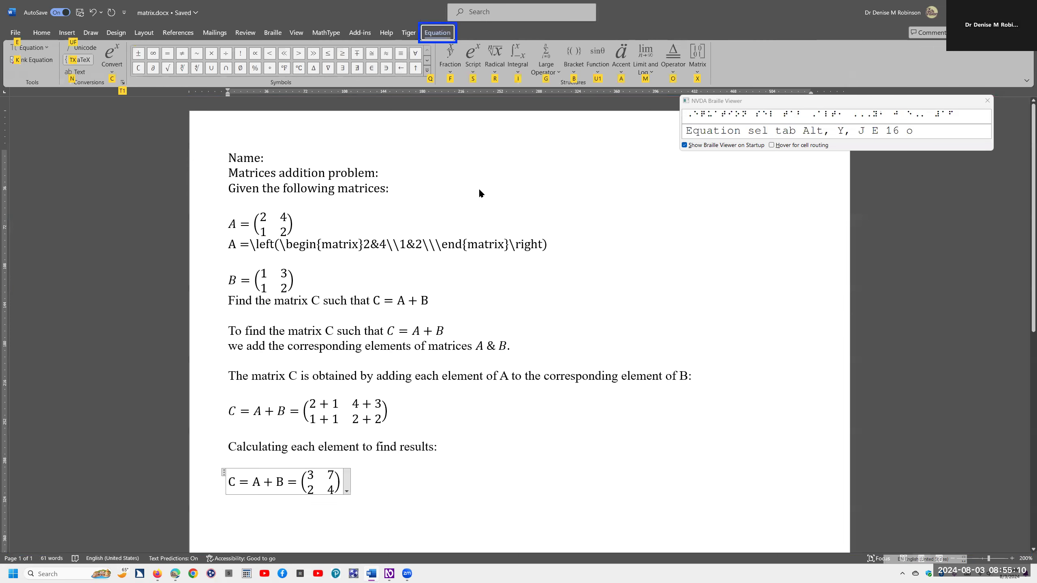
key(c)
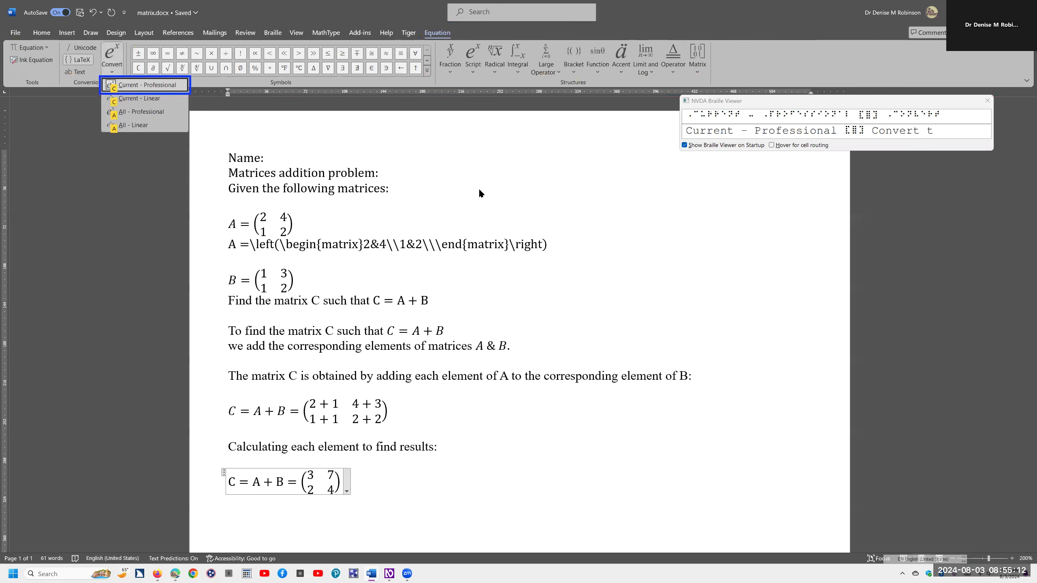
key(Down)
key(Return)
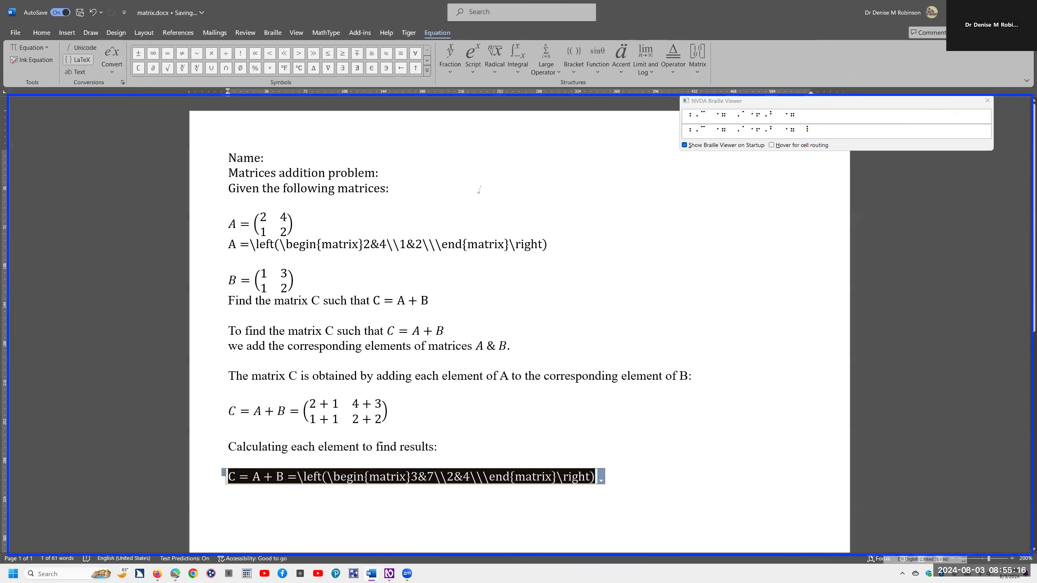
key(ctrl)
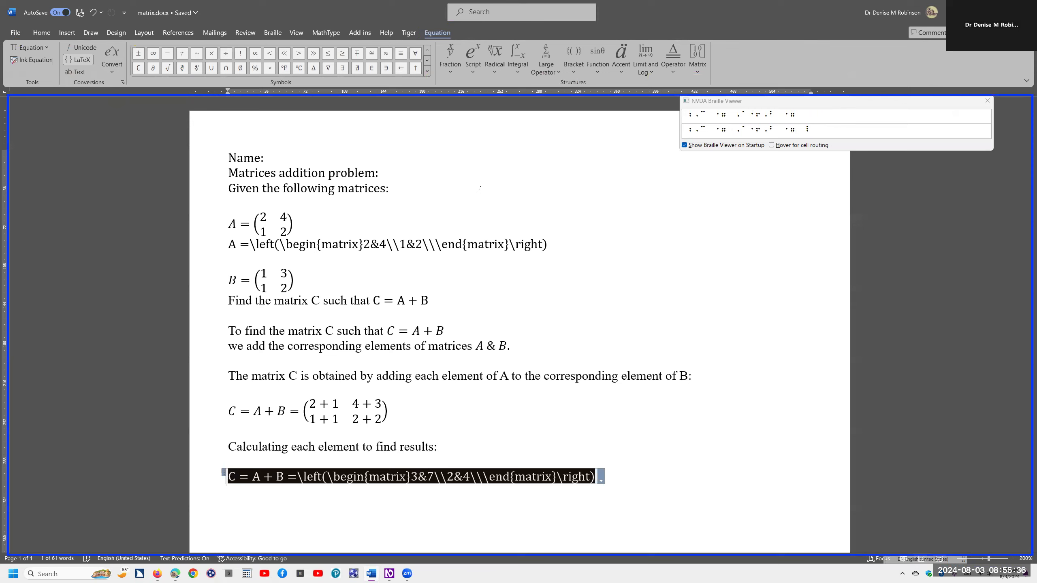
Step: Read the final result equation's LaTeX code character by character, from the letter C to its closing bracket
key(Left)
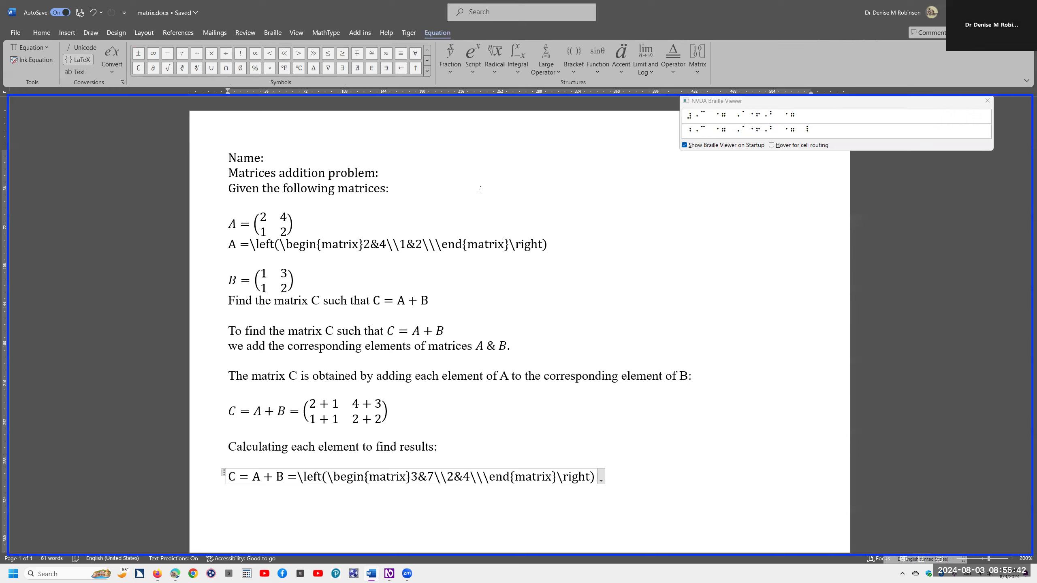
key(Right)
key(Right)
key(Right)
key(Right)
key(Right)
key(Right)
key(Right)
key(Right)
key(Right)
key(Right)
key(Right)
key(Right)
key(Right)
key(Right)
key(Right)
key(Right)
key(Right)
key(Right)
key(Right)
key(Right)
key(Right)
key(Right)
key(Right)
key(Right)
key(Right)
key(Right)
key(Right)
key(Right)
key(Right)
key(Right)
key(Right)
key(Right)
key(Right)
key(Right)
key(Right)
key(Right)
key(Right)
key(Right)
key(Right)
key(Right)
key(Right)
key(Right)
key(Right)
key(Right)
key(Right)
key(Right)
key(Right)
key(Right)
key(Right)
key(Right)
Step: Convert all equations in the document to professional format, and switch to the Zoom Workplace window
key(alt)
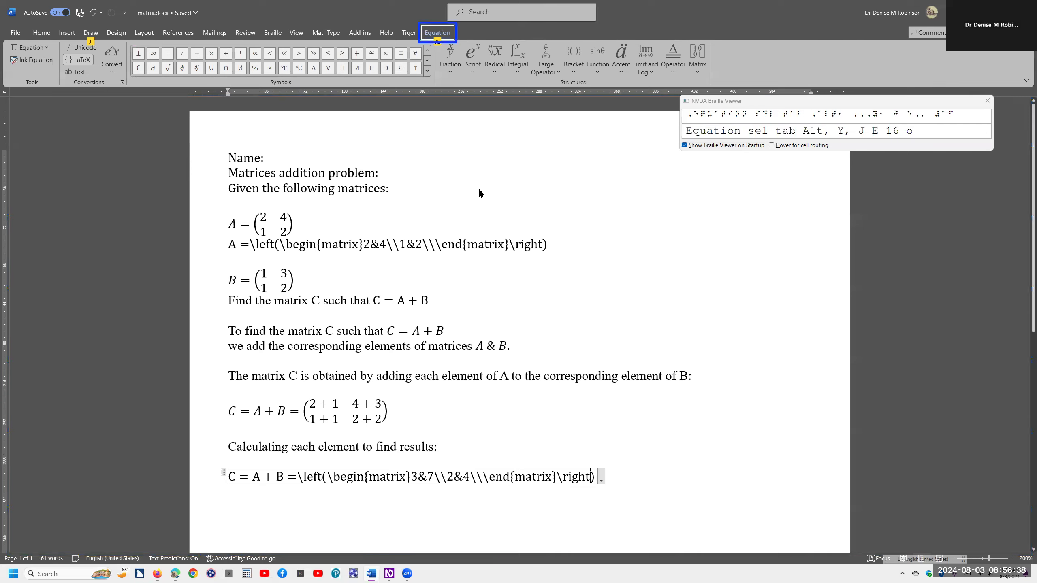
key(e)
key(c)
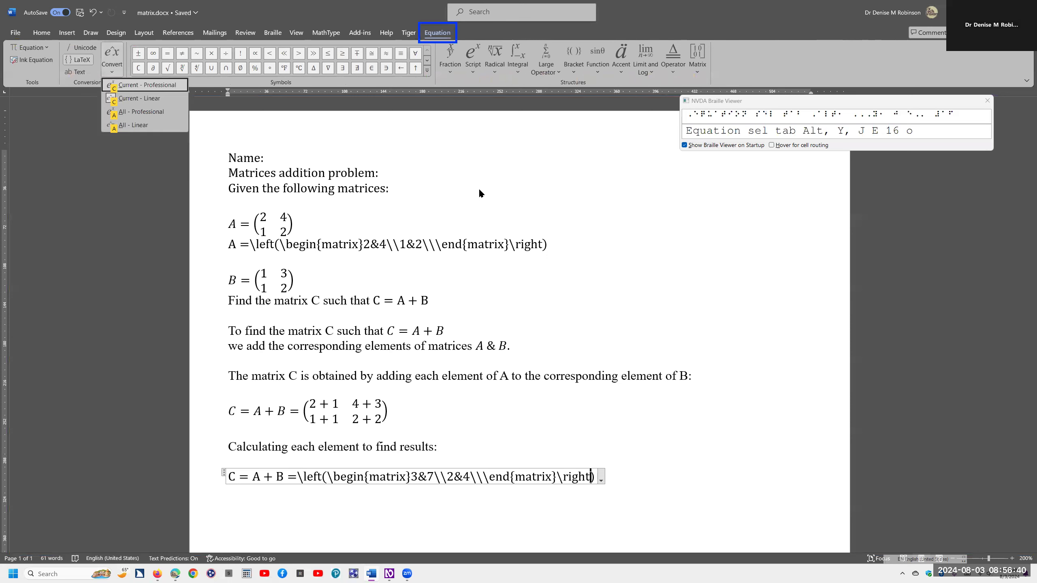
key(Down)
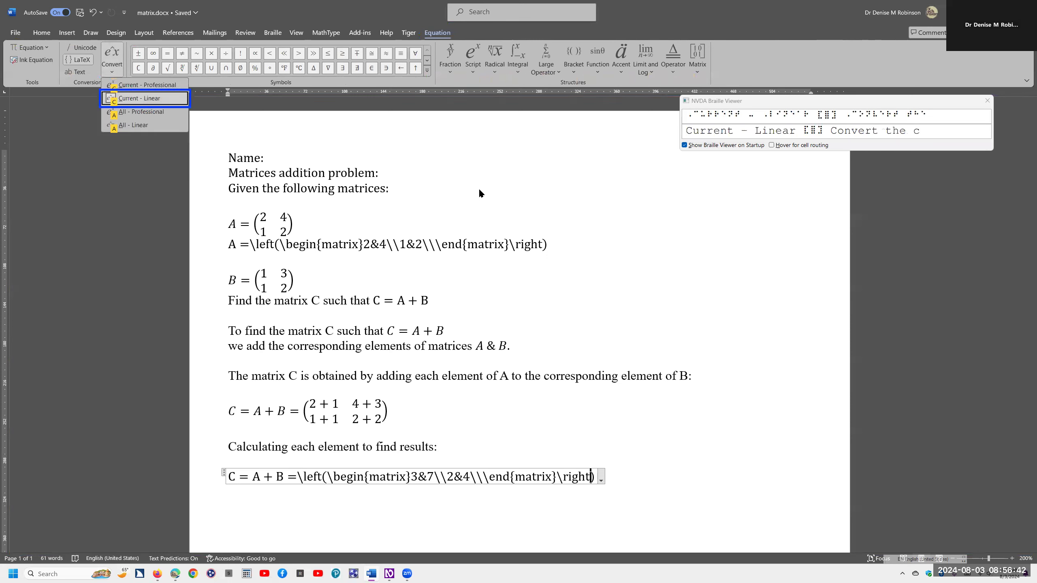
key(Down)
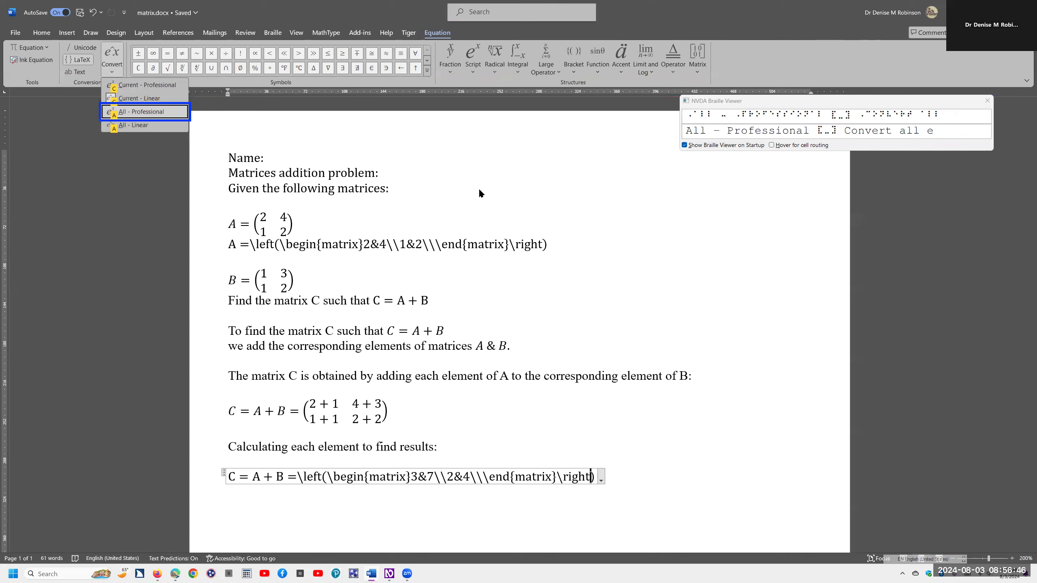
key(Return)
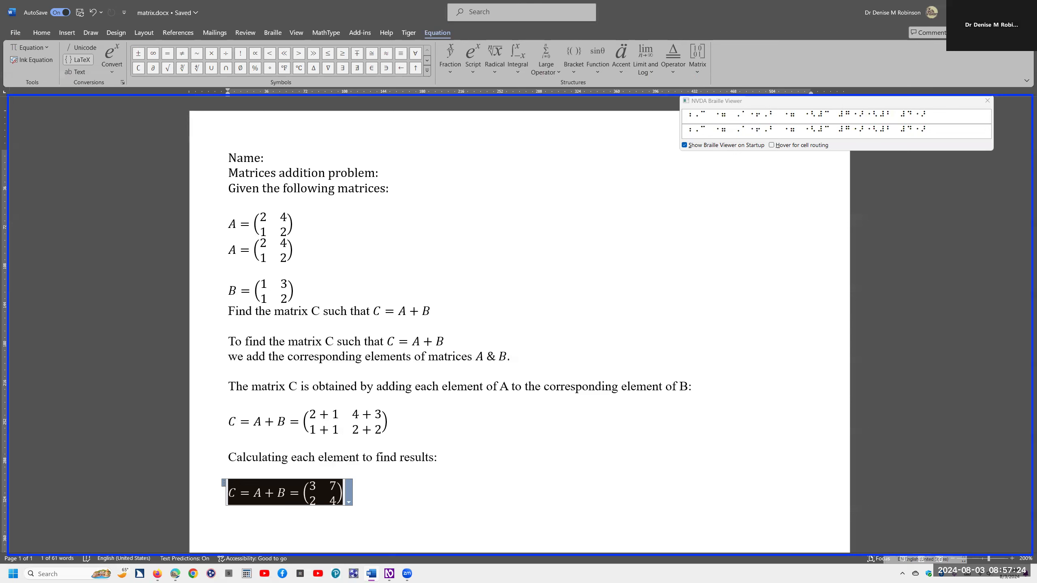
key(alt+Tab)
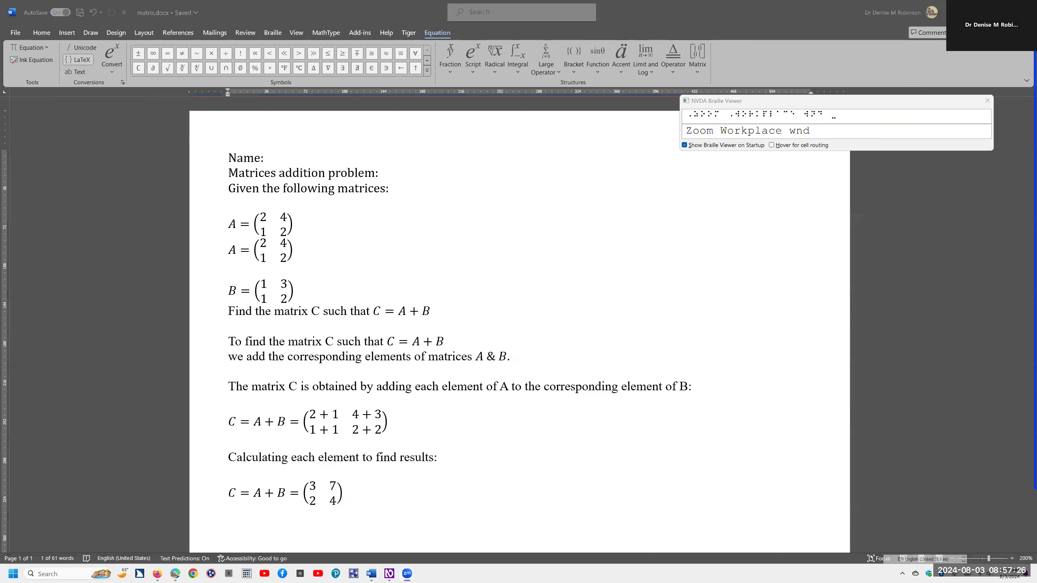